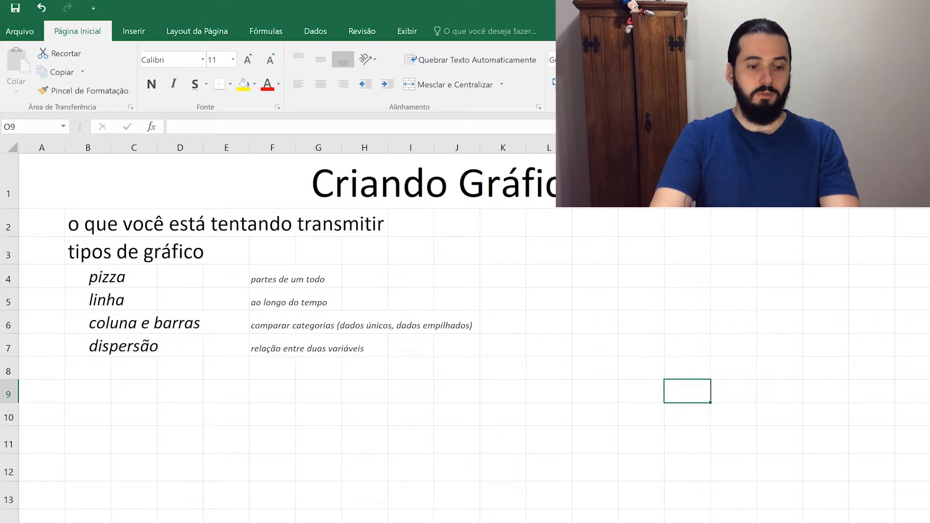
Flip between the Pizza and Pizza (2) sheets, ending on Pizza (2) with its Quantia pie chart.
left_click(145, 496)
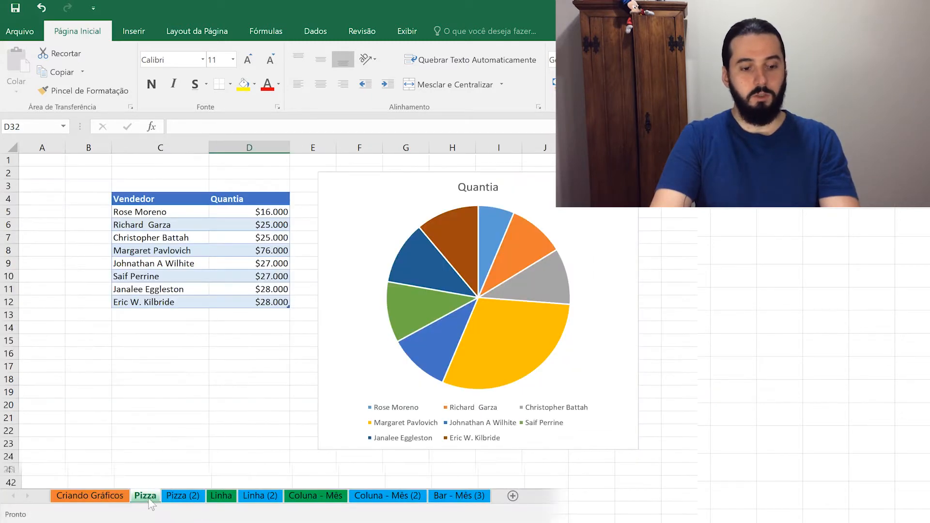
left_click(179, 496)
left_click(175, 499)
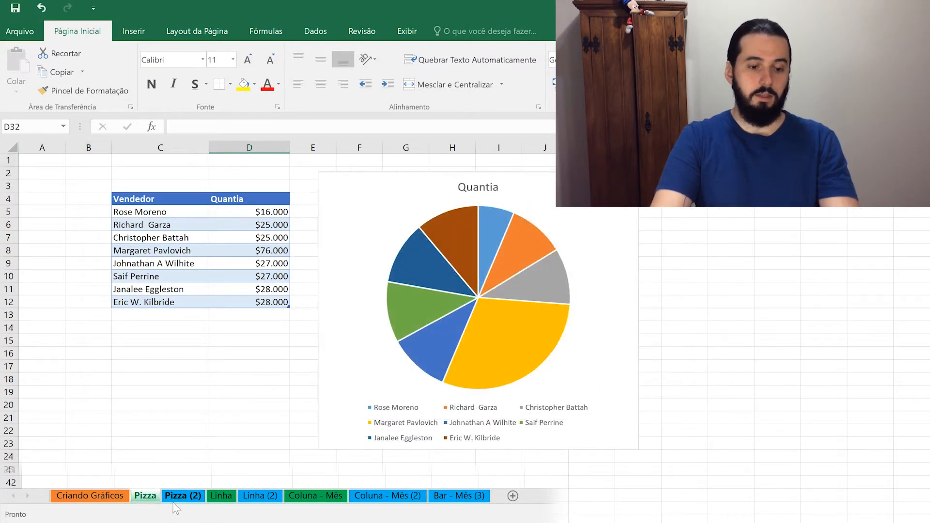
left_click(179, 497)
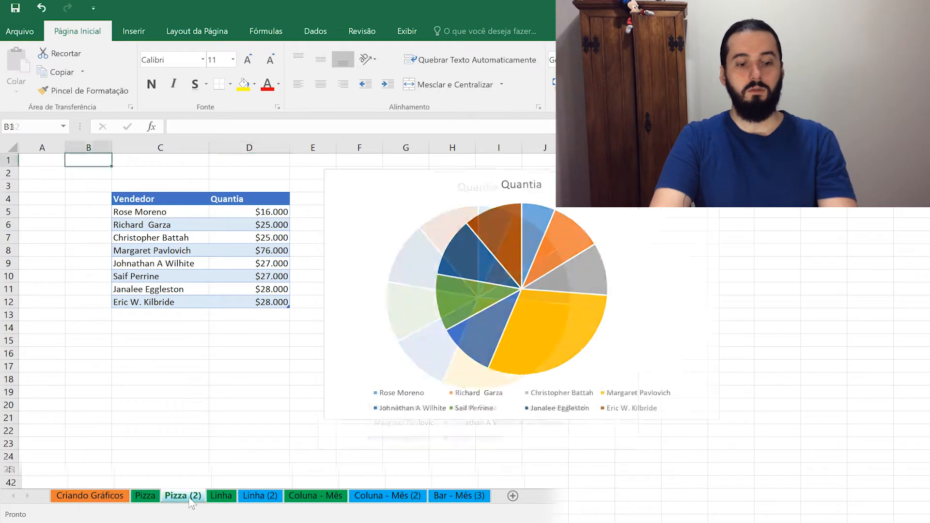
left_click(152, 499)
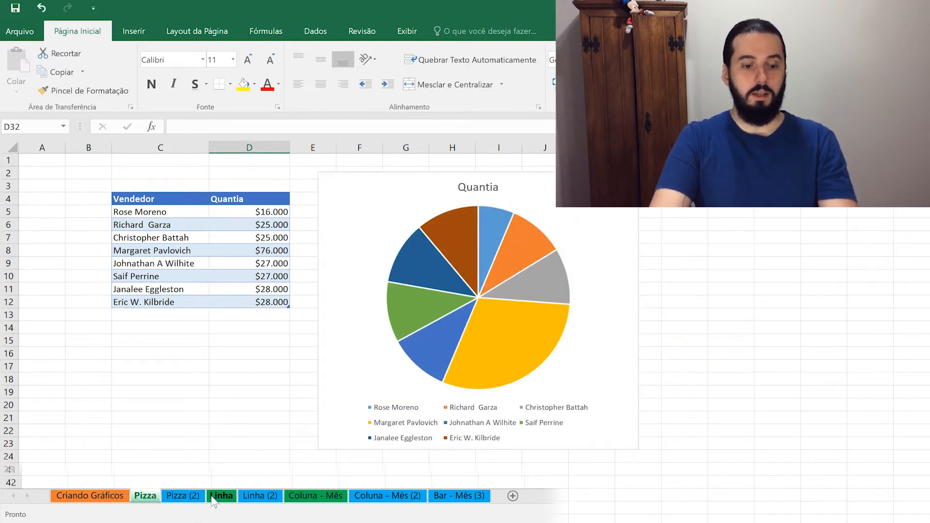
left_click(183, 497)
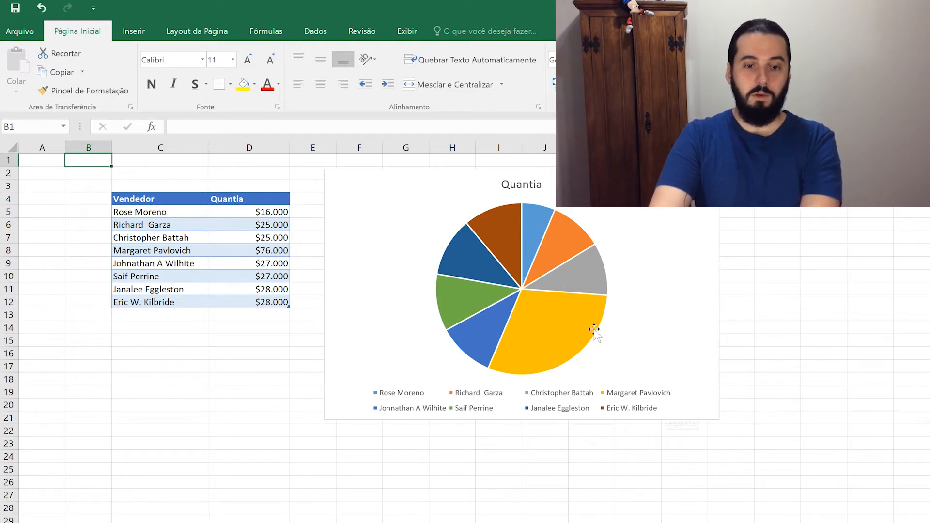
Delete the pie series, undo that, then delete the whole pie chart from Pizza (2).
left_click(687, 317)
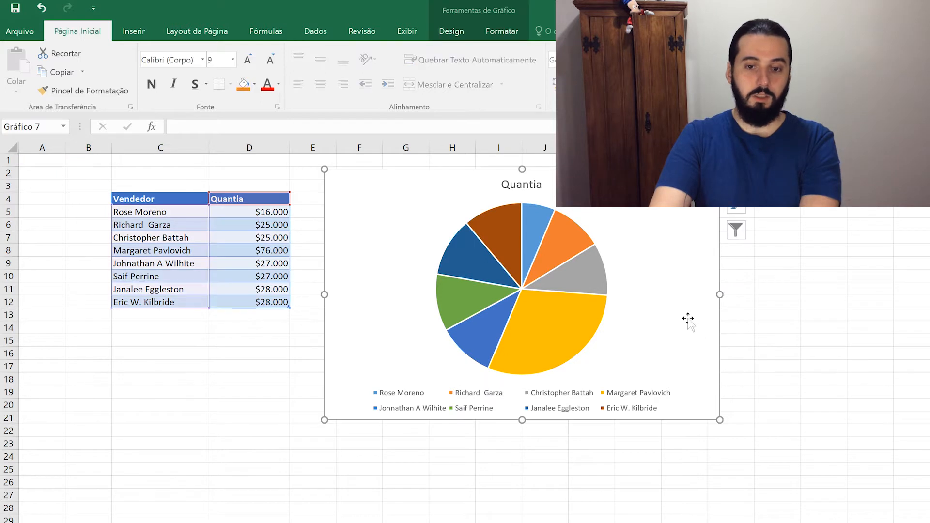
left_click(553, 337)
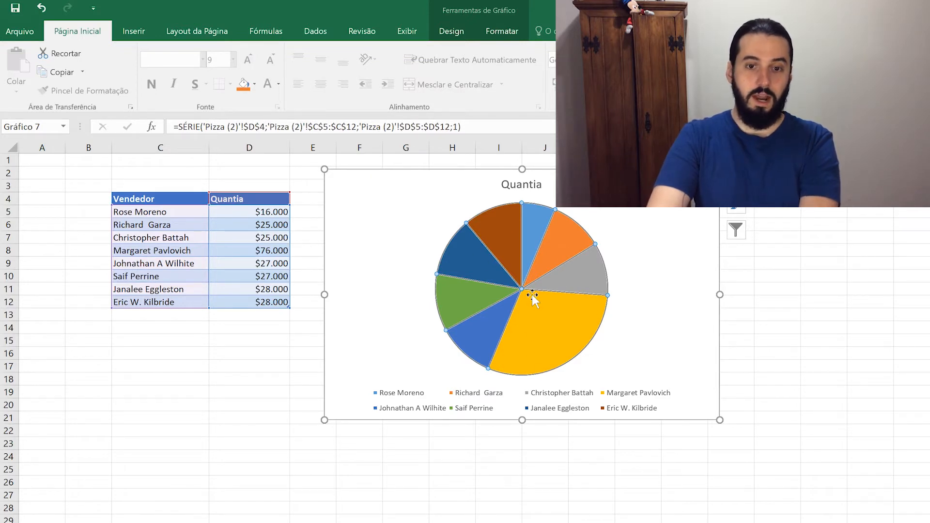
key("Delete")
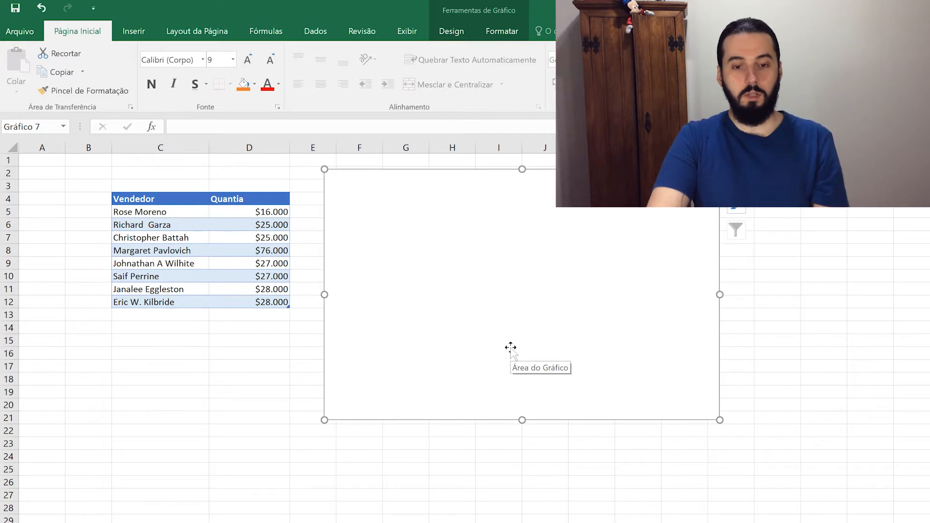
key("ctrl+z")
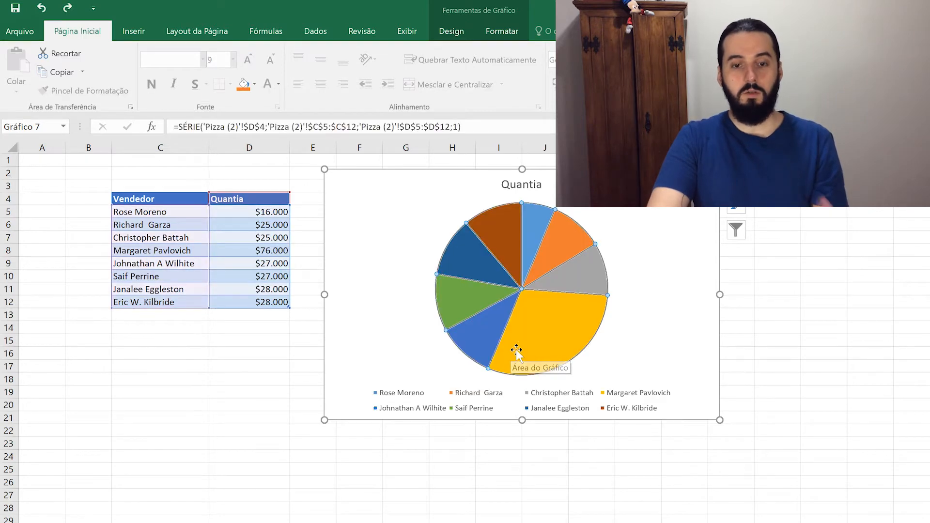
left_click(707, 270)
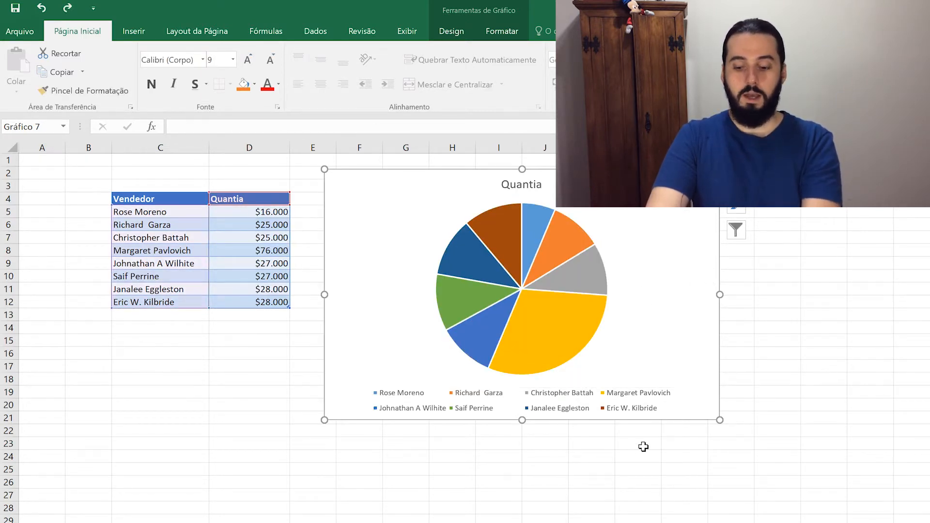
key("Delete")
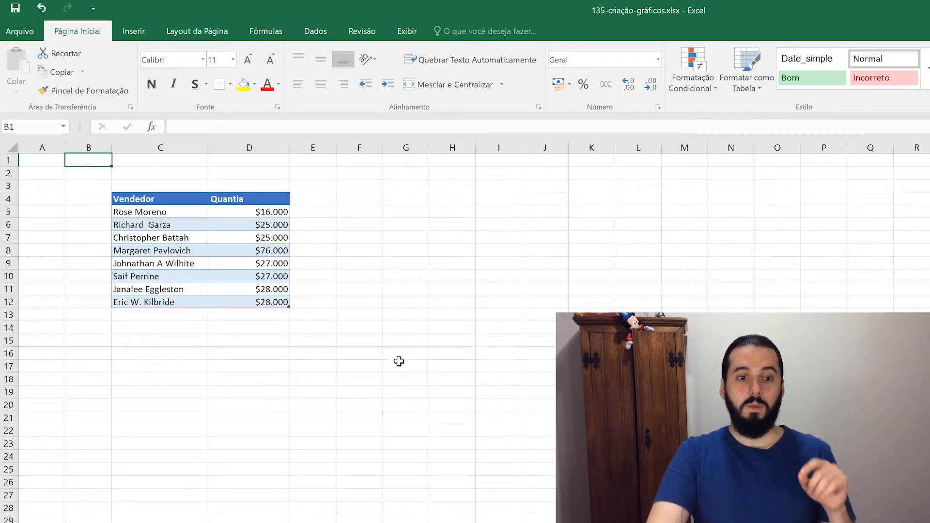
Demonstrate selecting the Quantia values, C4:D4 headers and C5:C12 names, then switch to Google Docs.
left_click_drag(263, 310, 234, 212)
left_click_drag(150, 201, 260, 198)
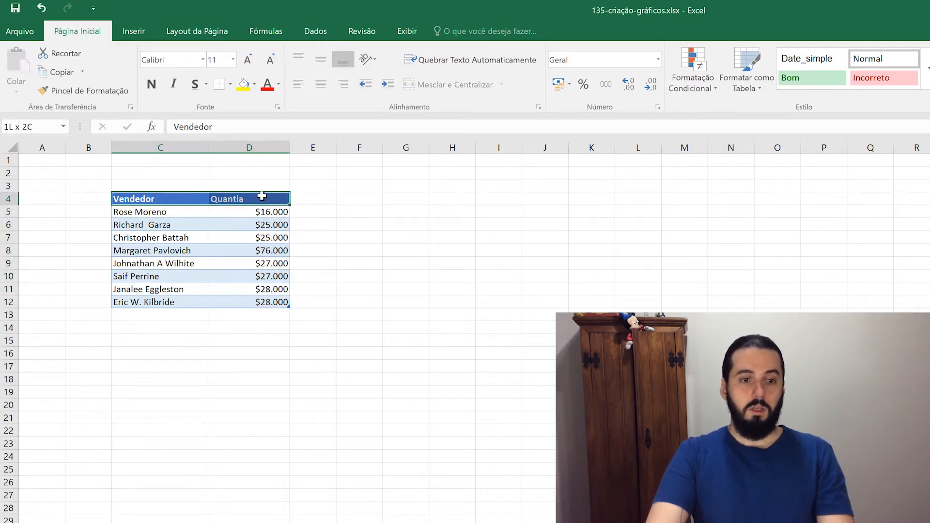
left_click(167, 214)
left_click_drag(167, 214, 170, 303)
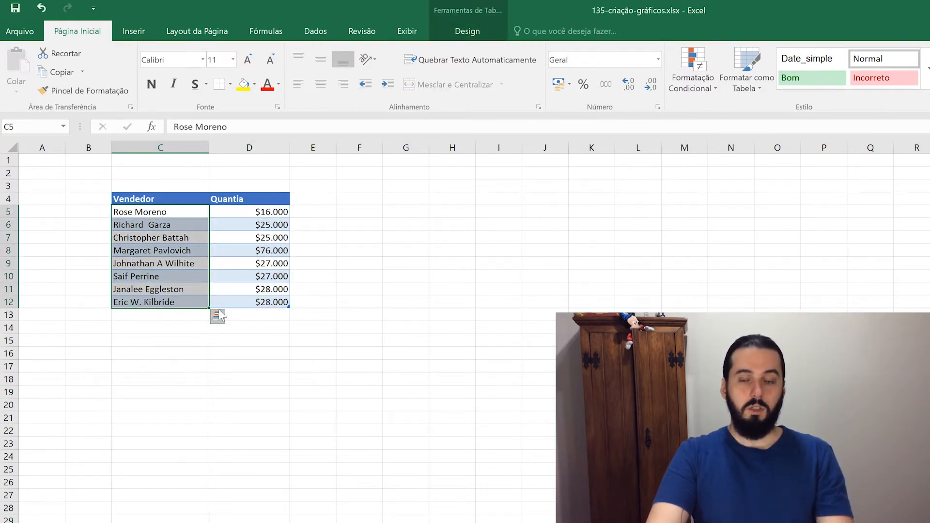
left_click(417, 254)
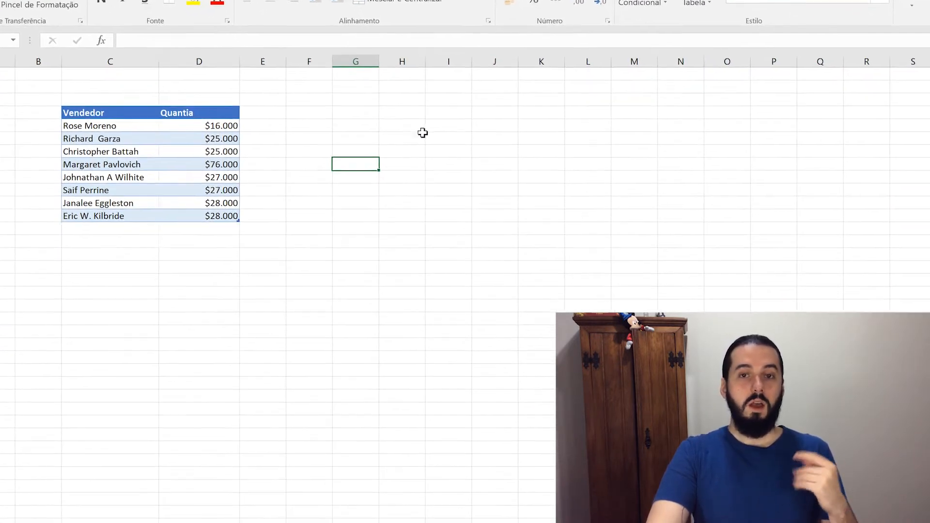
key("alt+Tab")
key("alt+Tab")
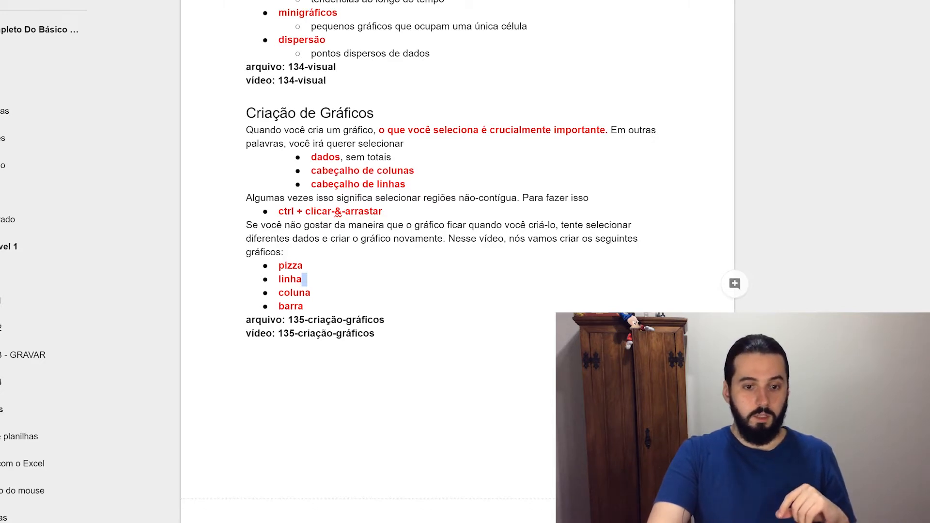
Highlight the Google Docs note on selecting non-contiguous regions, then return to Excel.
scroll(458, 262, "up", 7)
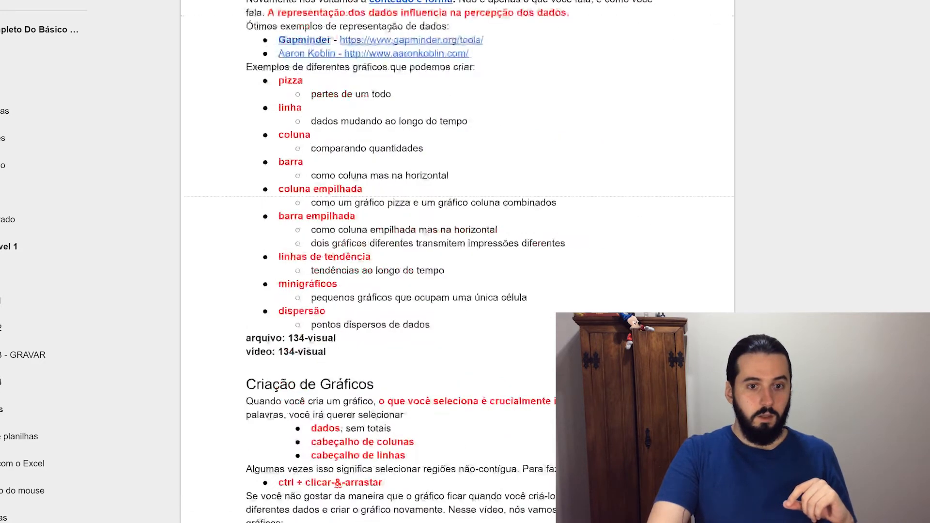
scroll(457, 262, "down", 5)
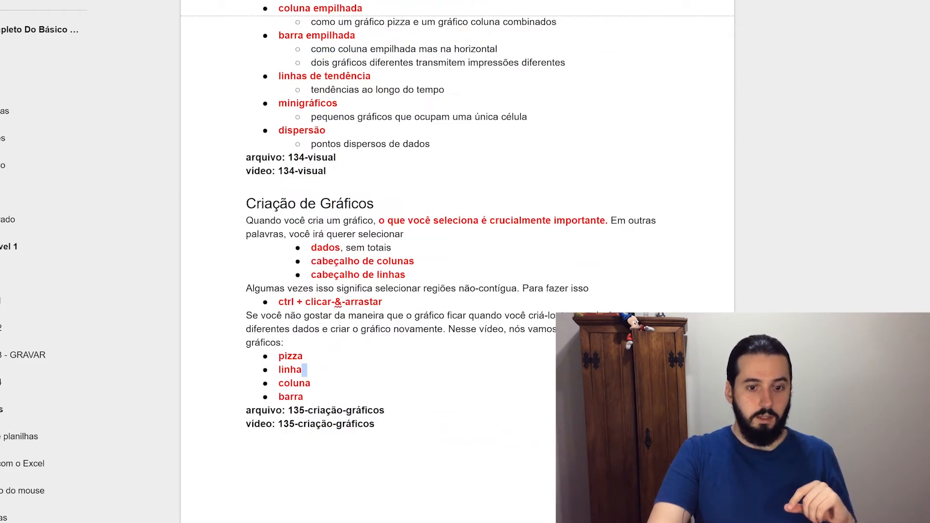
left_click_drag(274, 289, 500, 289)
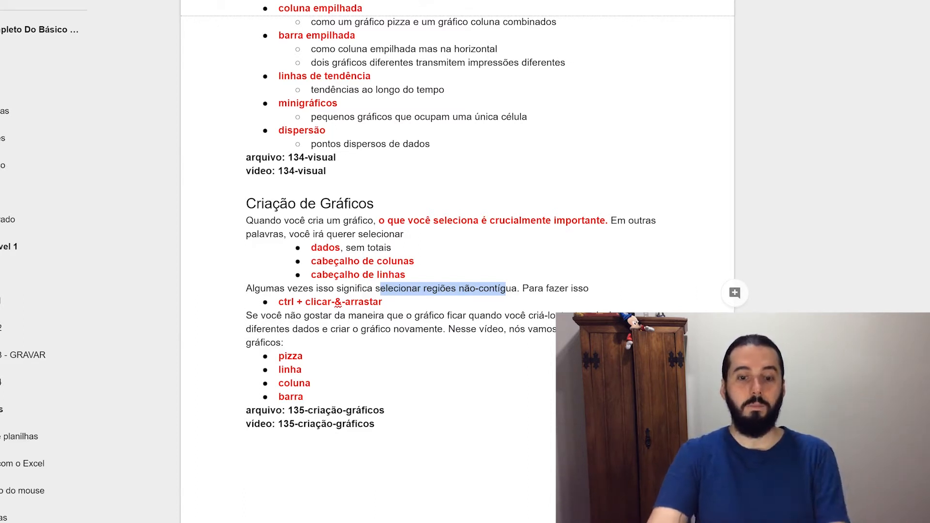
left_click(471, 289)
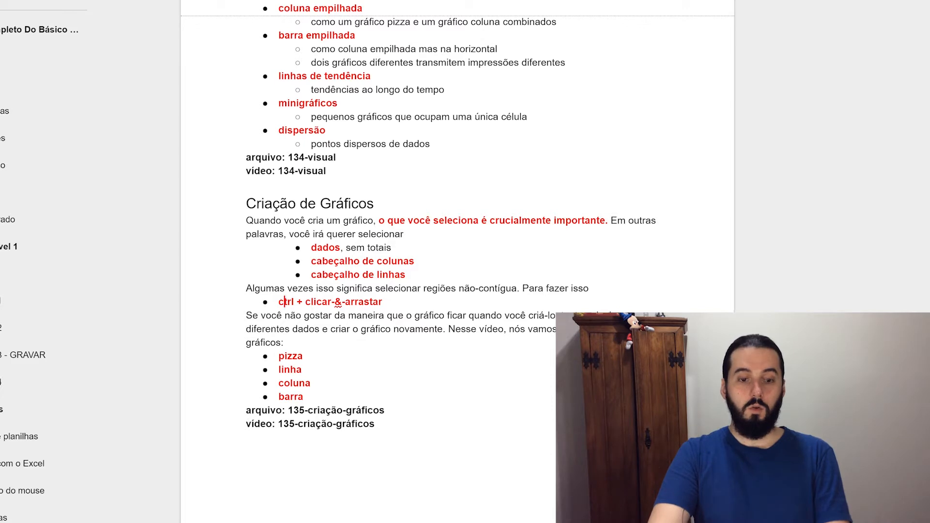
key("alt+Tab")
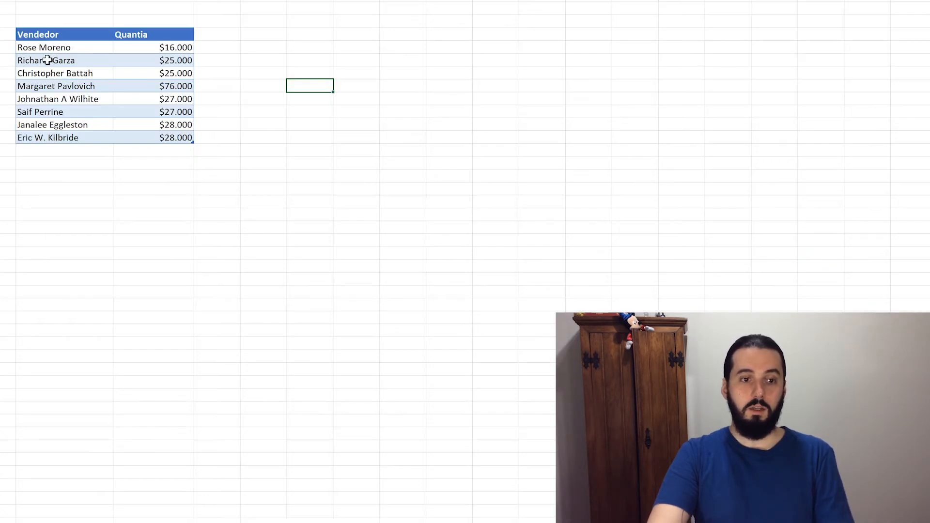
left_click_drag(42, 32, 141, 137)
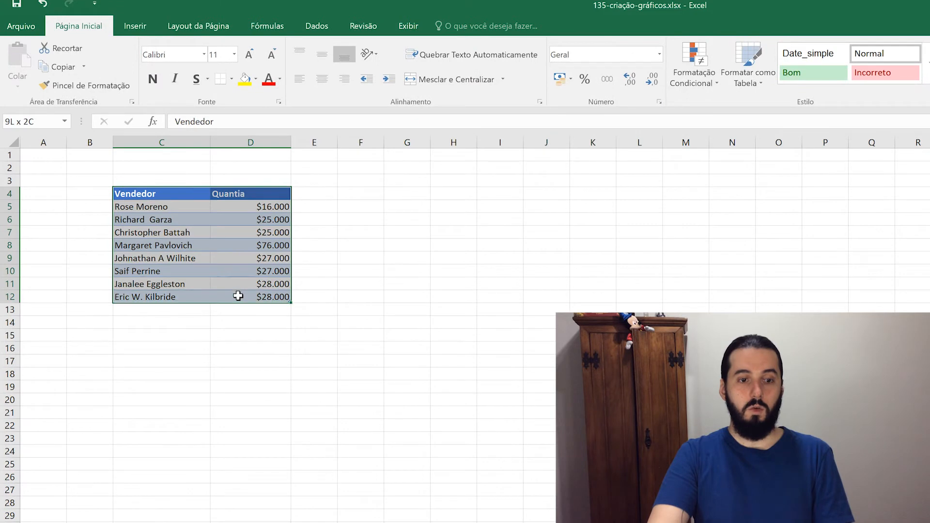
left_click_drag(238, 296, 239, 297)
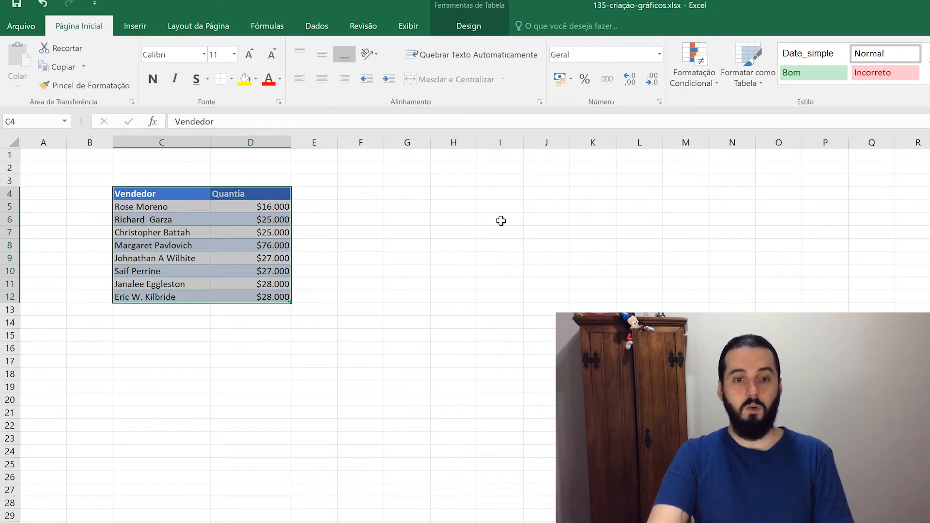
mouse_move(488, 233)
left_mouse_down()
mouse_move(623, 313)
mouse_move(630, 335)
mouse_move(833, 373)
mouse_move(525, 257)
mouse_move(484, 231)
left_mouse_up()
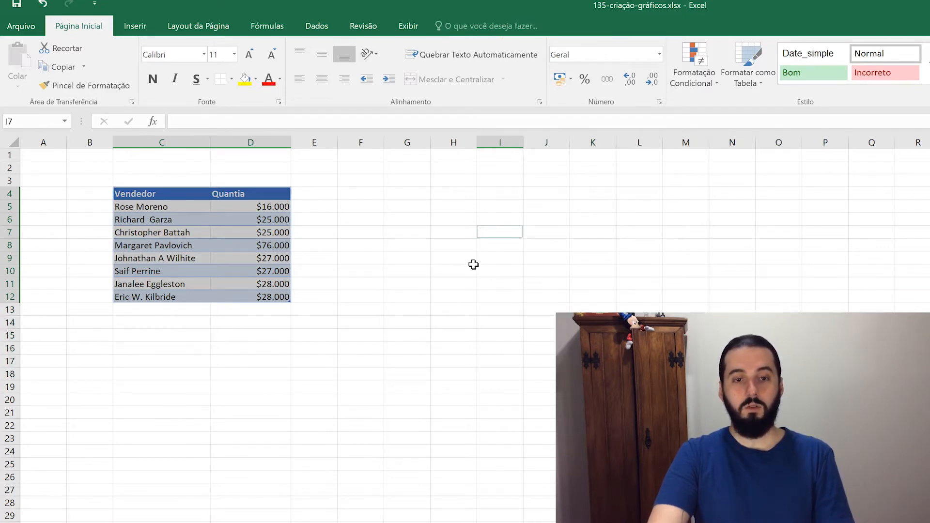
left_click(397, 259, "ctrl")
left_click(513, 298, "ctrl")
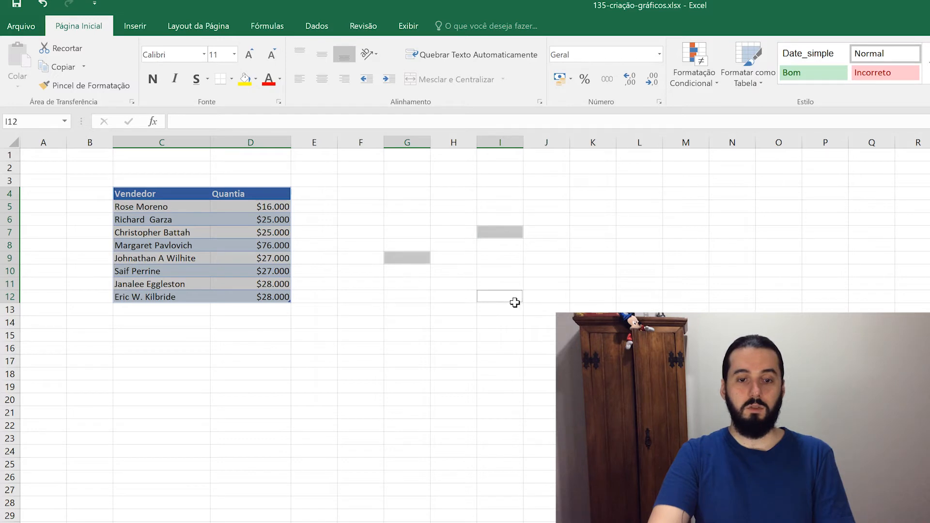
left_click(444, 310, "ctrl")
left_click(594, 349, "ctrl")
left_click(415, 386, "ctrl")
left_click(635, 272, "ctrl")
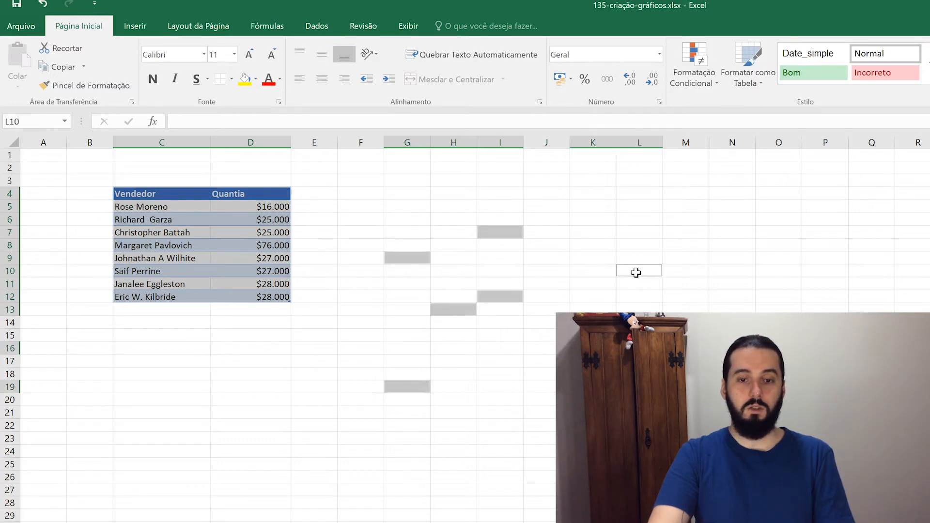
left_click(361, 310, "ctrl")
left_click_drag(355, 207, 593, 412)
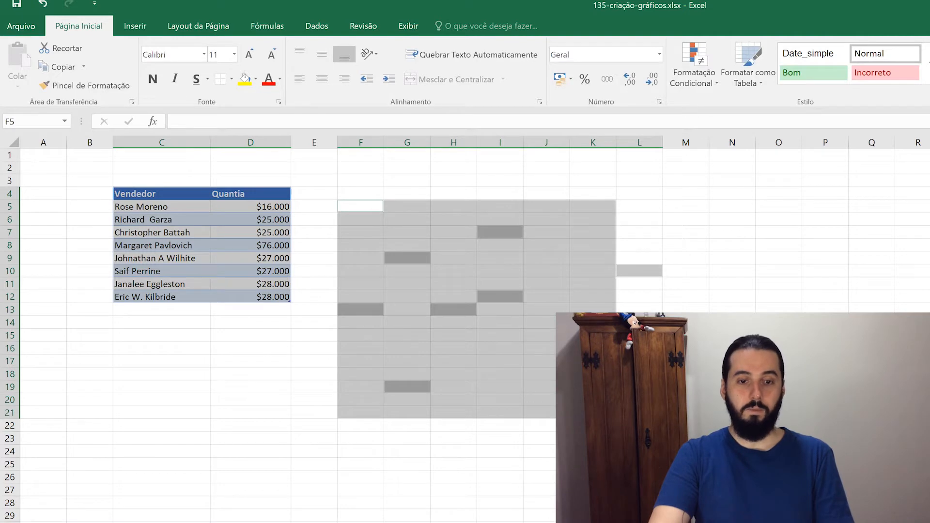
left_click(332, 335)
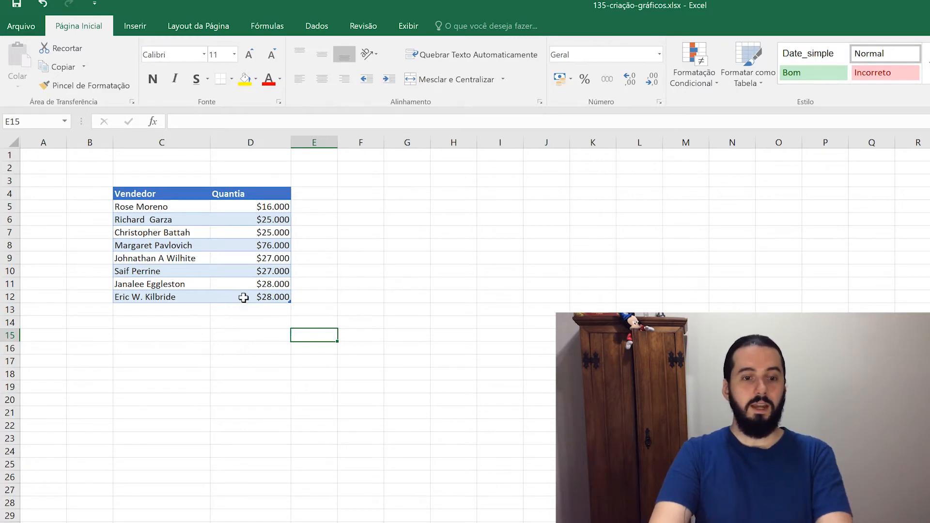
left_click(282, 298)
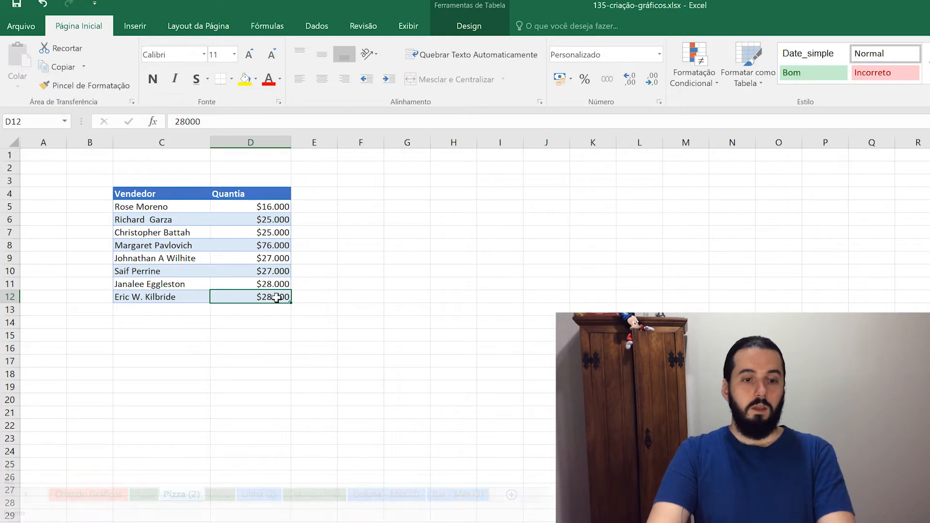
left_click_drag(277, 297, 155, 194)
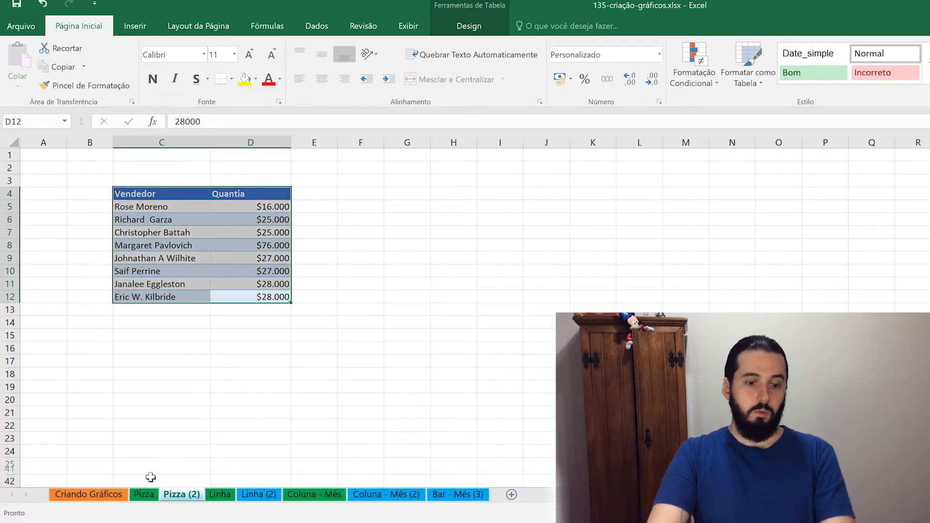
Cycle through the Pizza, Linha, Coluna - Mês, Bar - Mês (3) and Coluna - Mês (2) sheets, ending on Pizza (2).
left_click(153, 494)
left_click(221, 496)
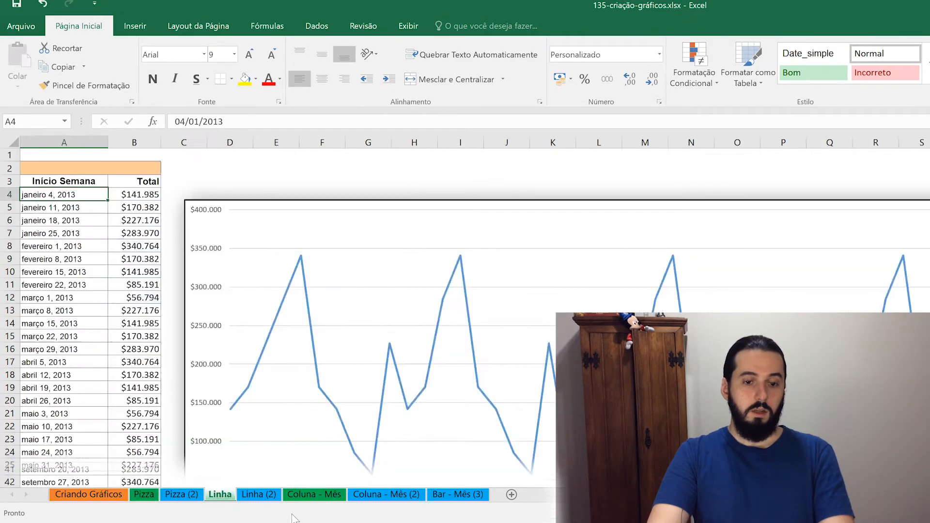
left_click(301, 497)
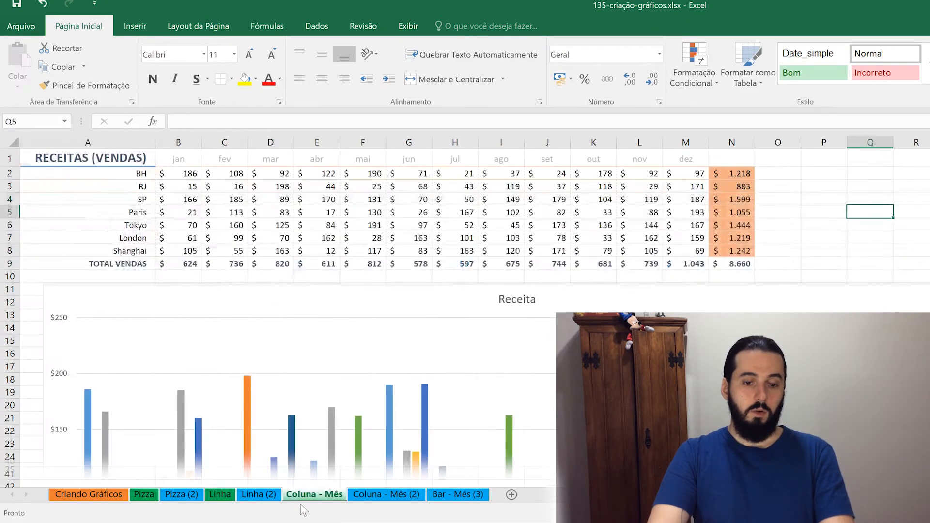
left_click(450, 499)
left_click(406, 499)
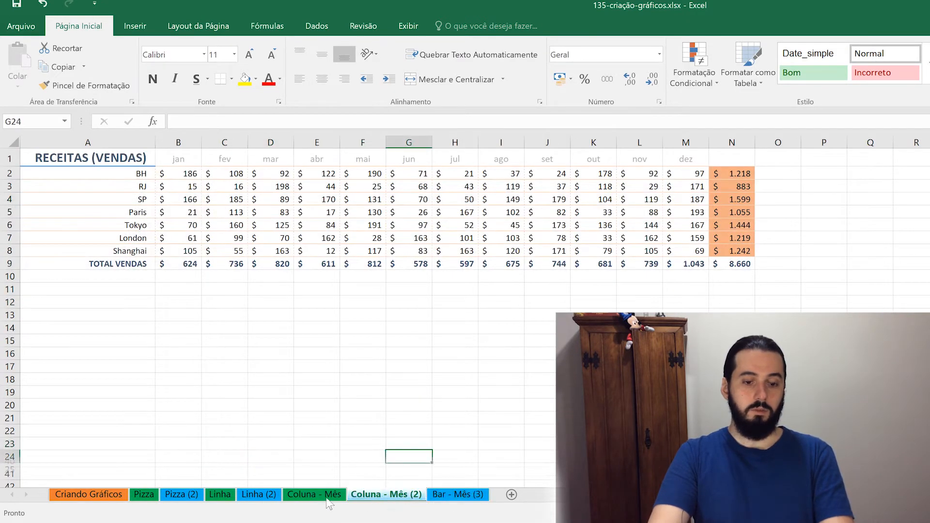
left_click(181, 494)
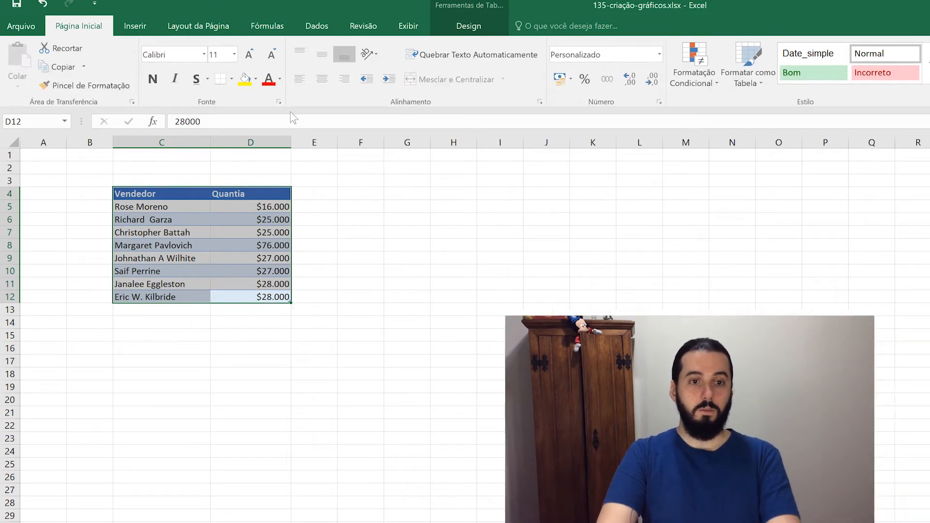
On the Inserir tab, preview the column/bar chart types, dismiss them, and show the pie chart types.
left_click(142, 28)
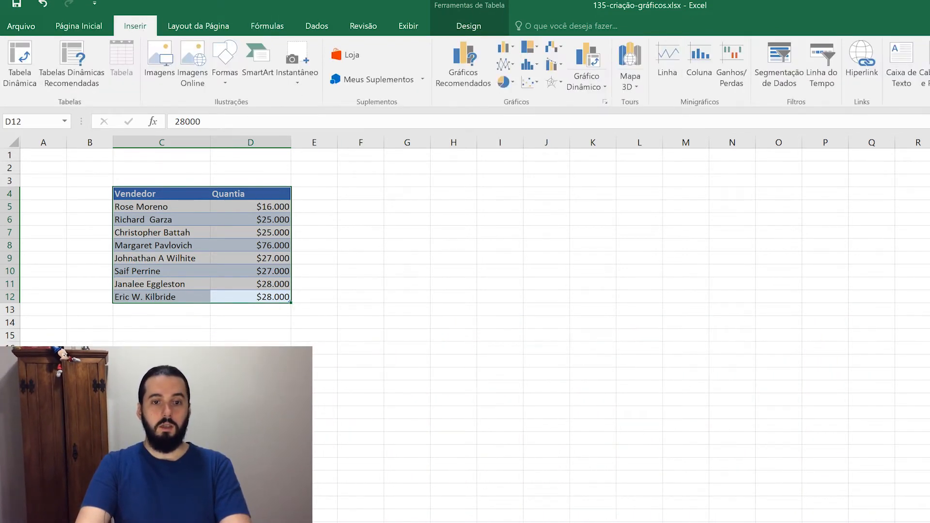
left_click(504, 47)
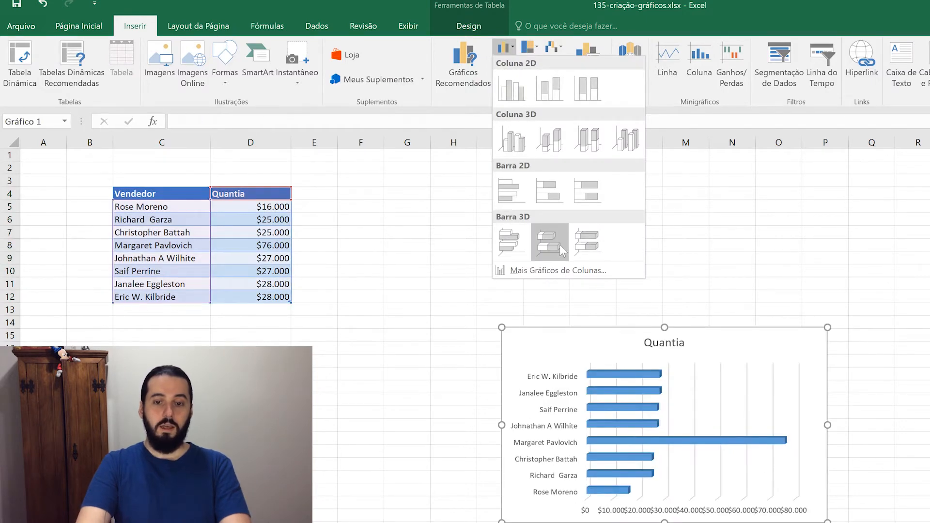
key("Escape")
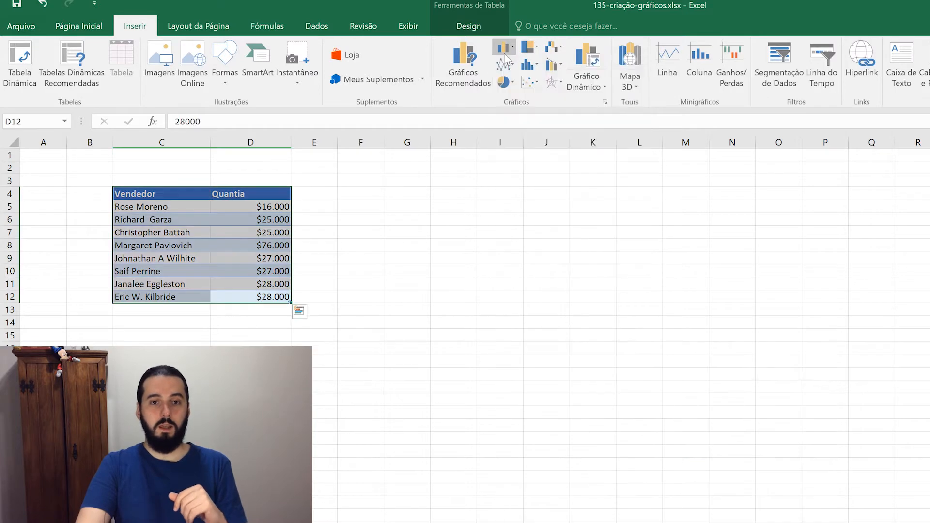
left_click(504, 83)
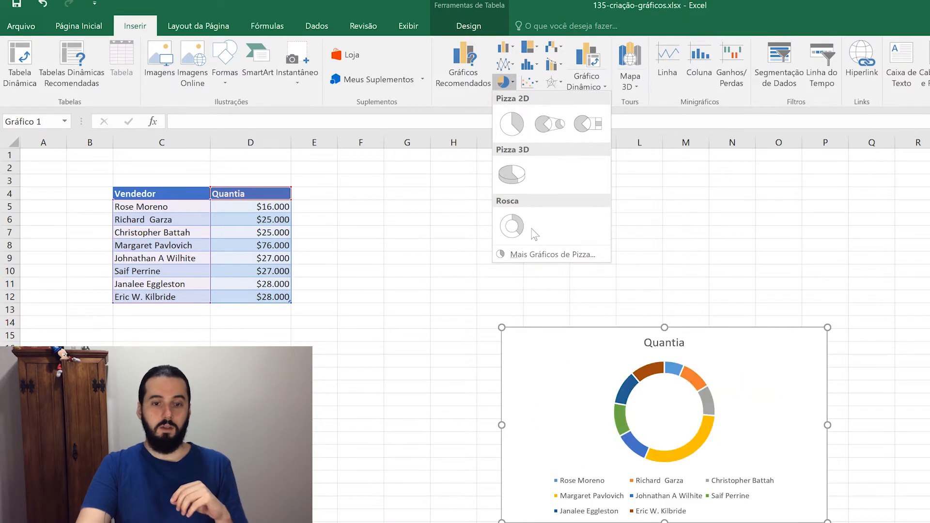
Insert a 2D pie chart of Quantia, then enlarge it and place it beside the Vendedor table.
left_click(516, 130)
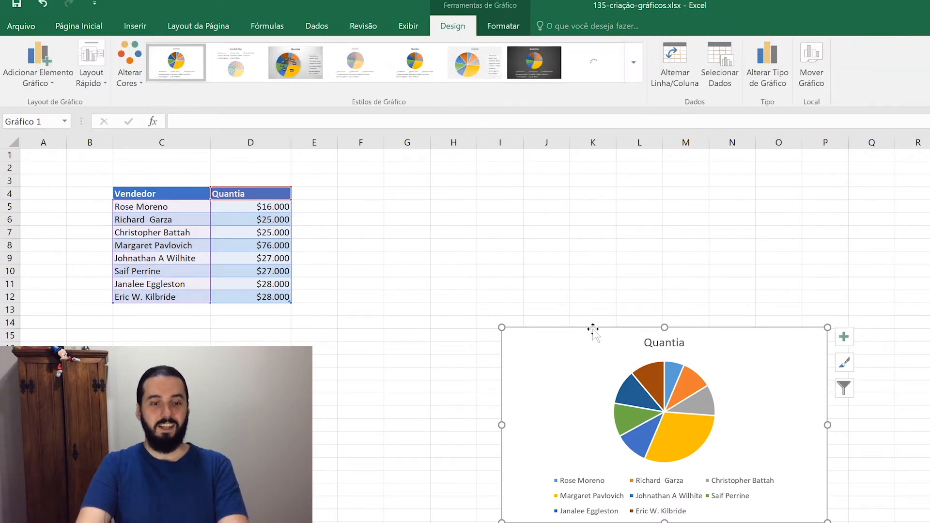
left_click_drag(594, 328, 421, 177)
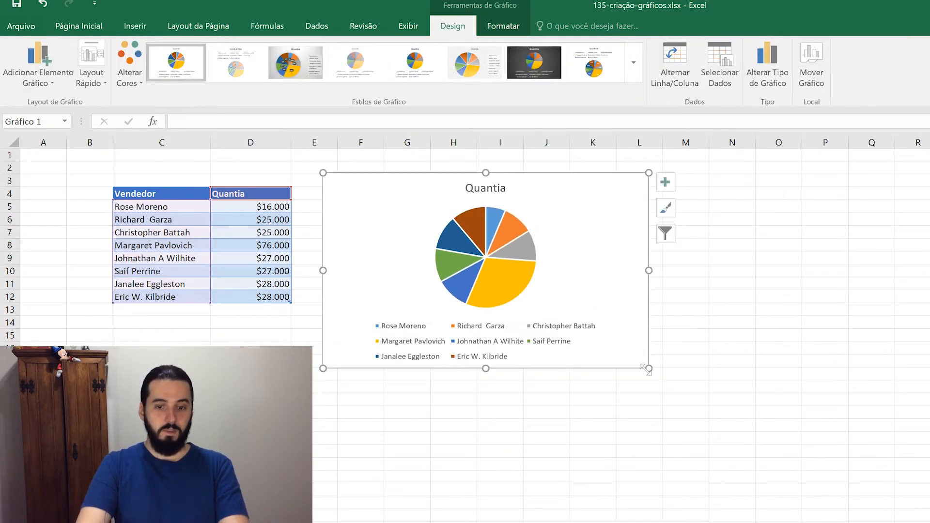
left_click_drag(647, 371, 650, 463)
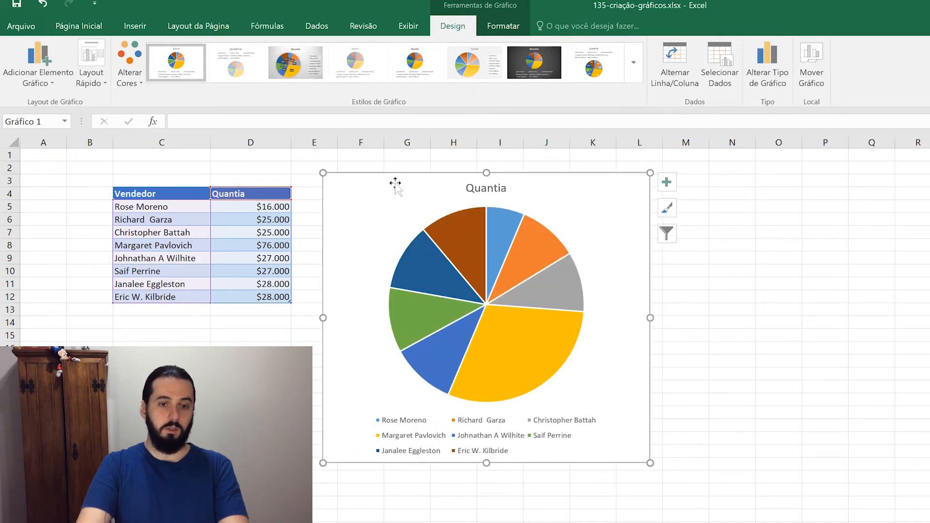
left_click_drag(396, 183, 376, 171)
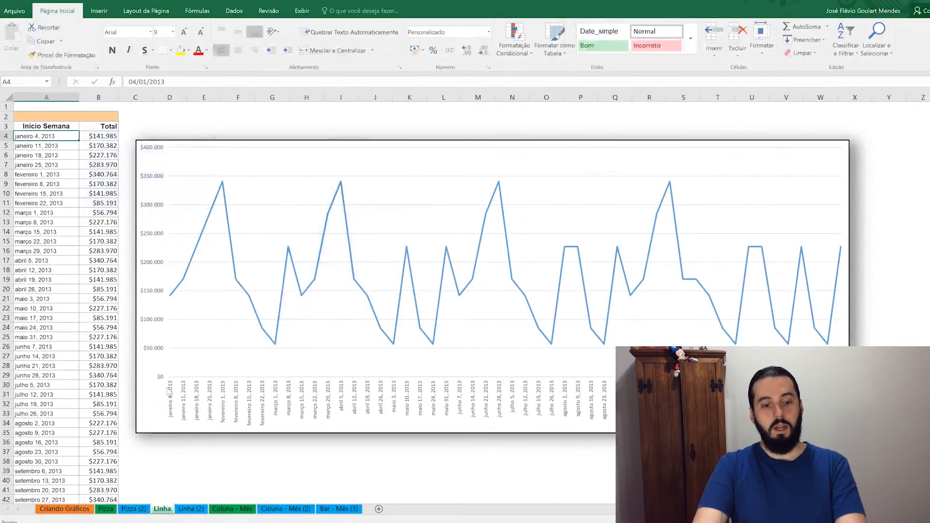
Go to the Linha (2) sheet and select the Início Semana header cell A3.
left_click(192, 509)
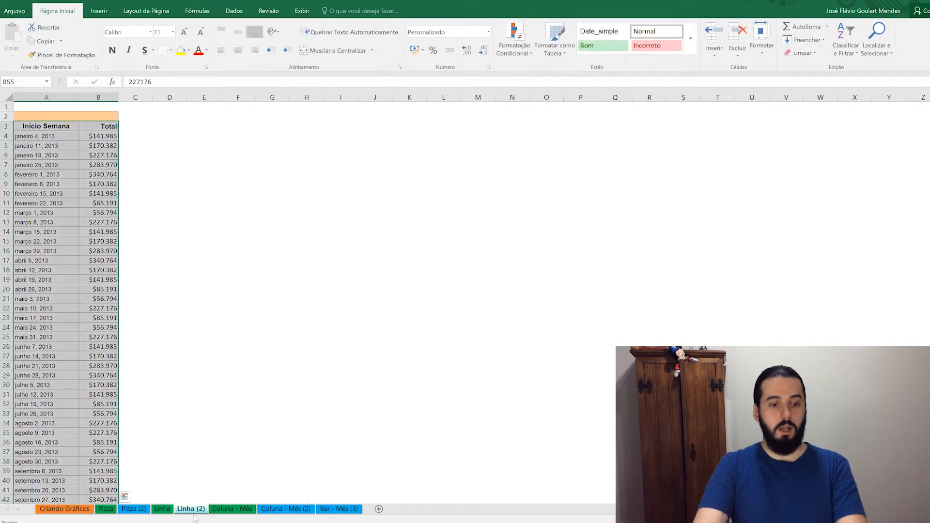
left_click(52, 137)
left_click(58, 128)
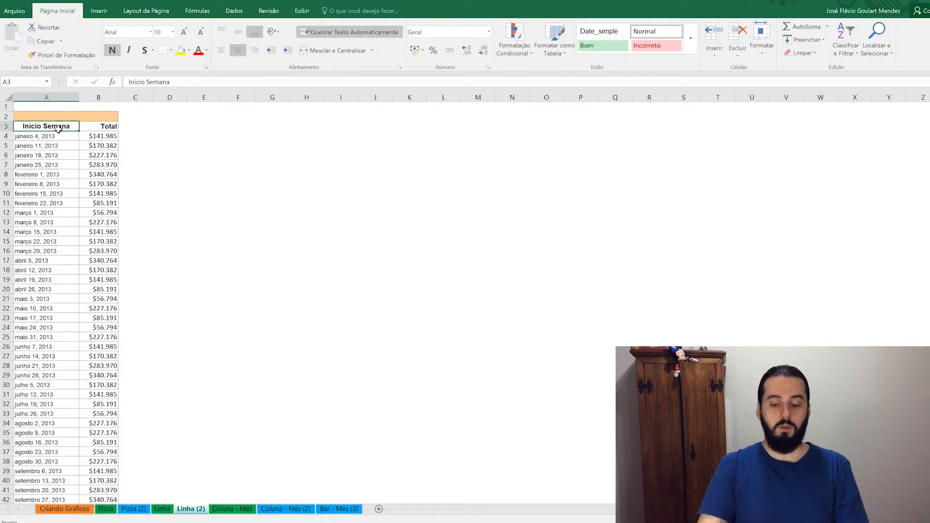
Select A3:B56 including Totals, insert a 2D line chart, and move it up-left.
key("shift+Right")
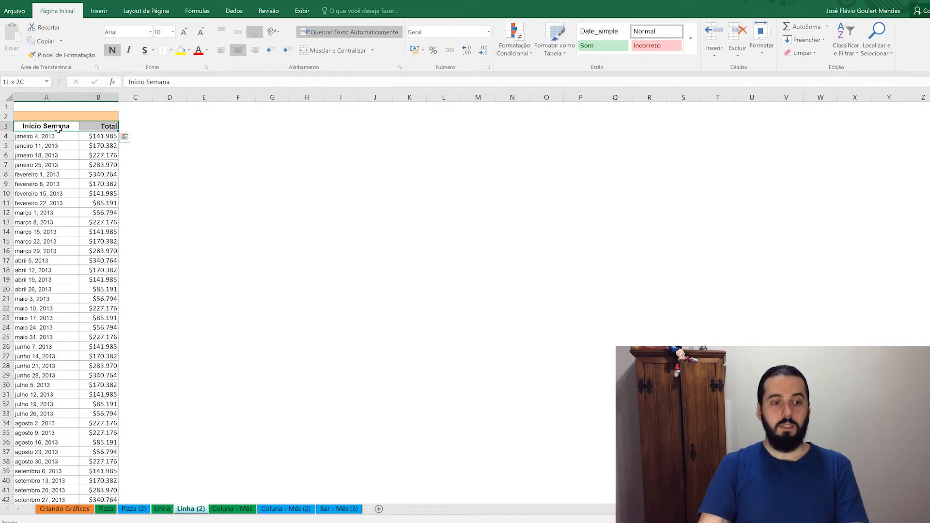
key("ctrl+shift+Down")
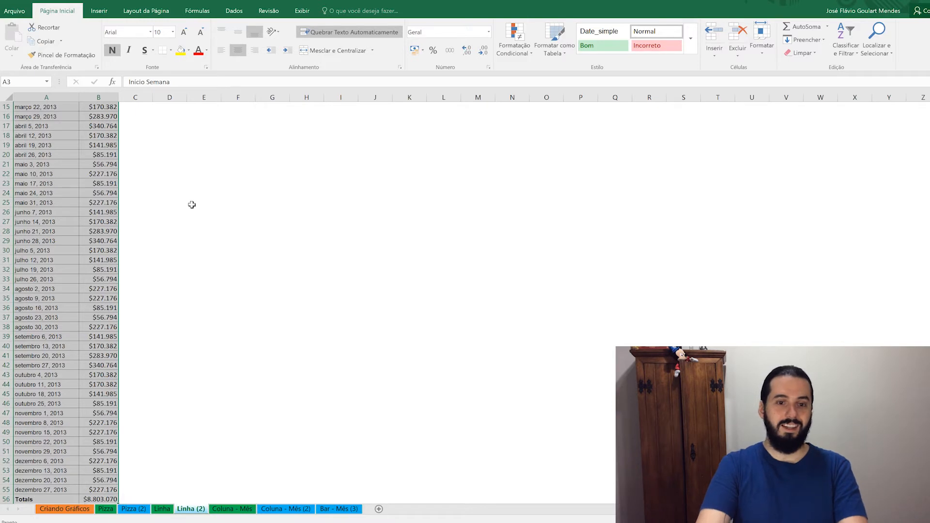
left_click(94, 15)
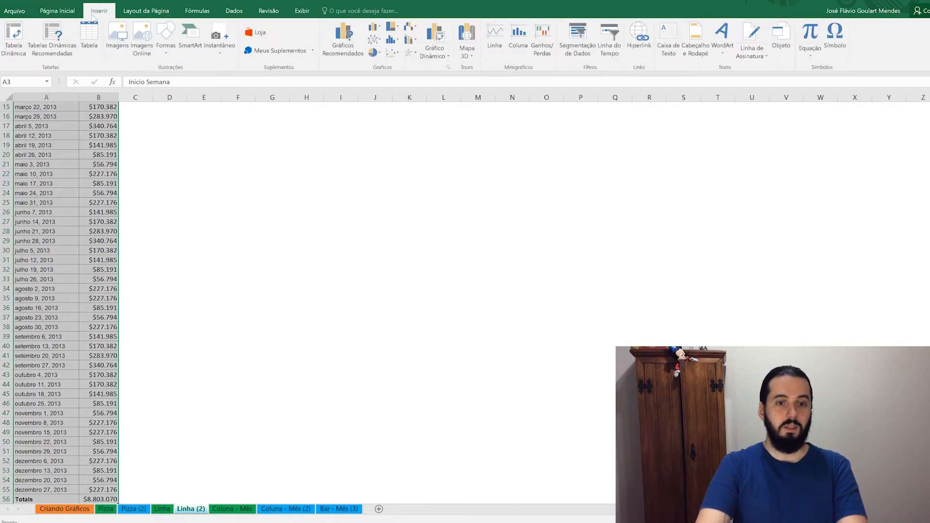
left_click(380, 44)
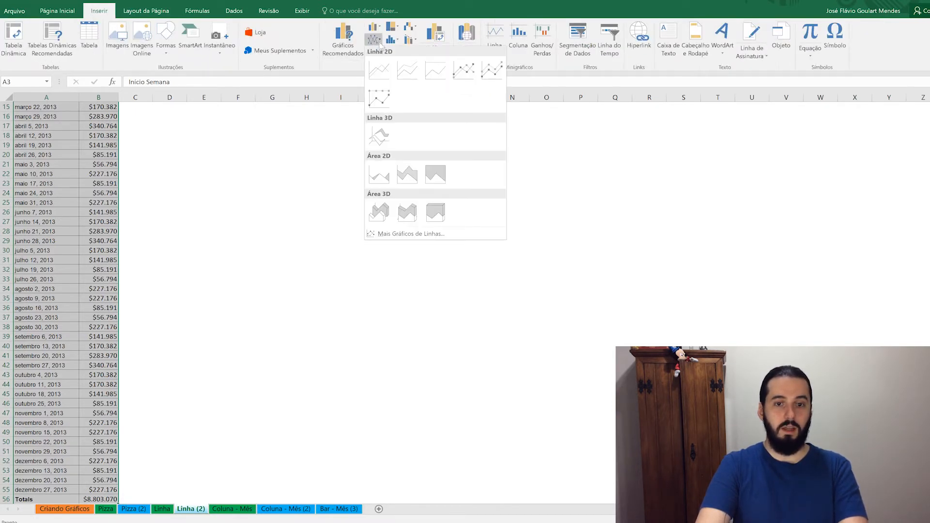
left_click(382, 79)
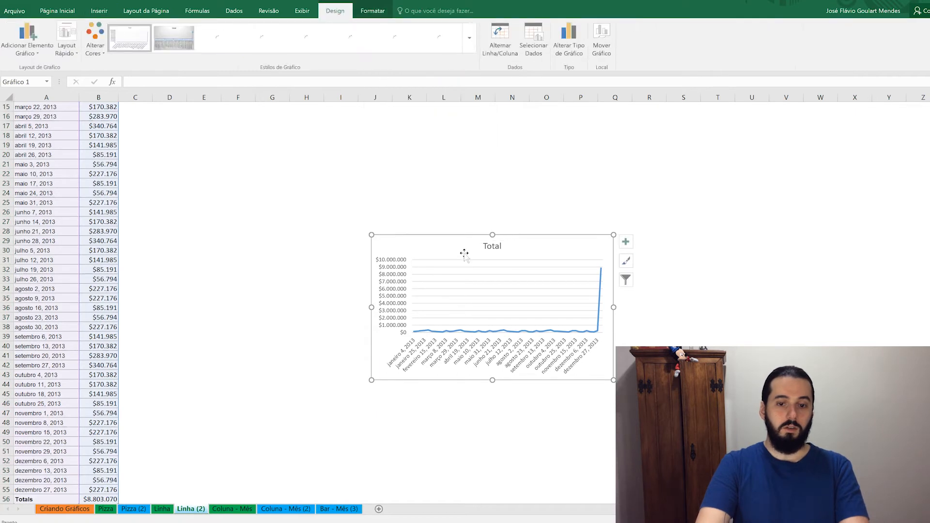
left_click_drag(462, 250, 311, 218)
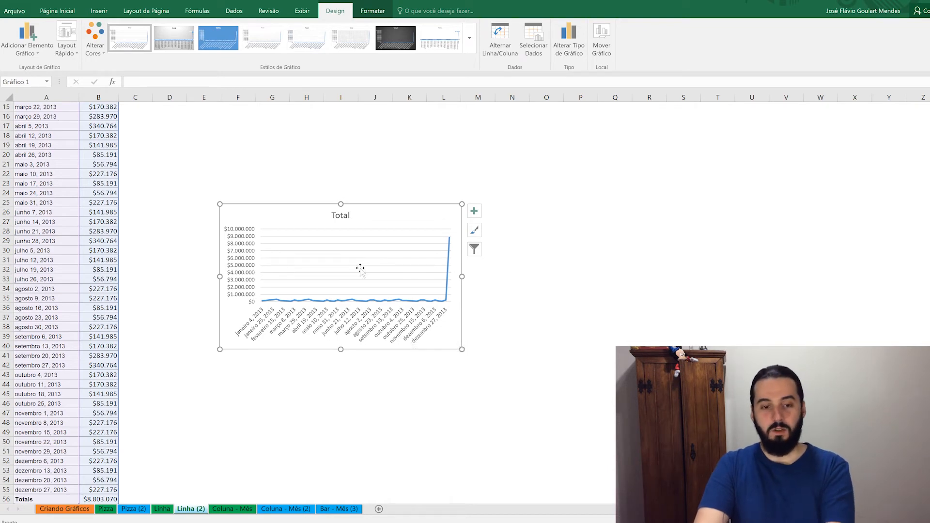
Replace the line chart with a 2D line chart of the weekly rows excluding Totals, enlarged.
key("Delete")
scroll(76, 430, "down", 2)
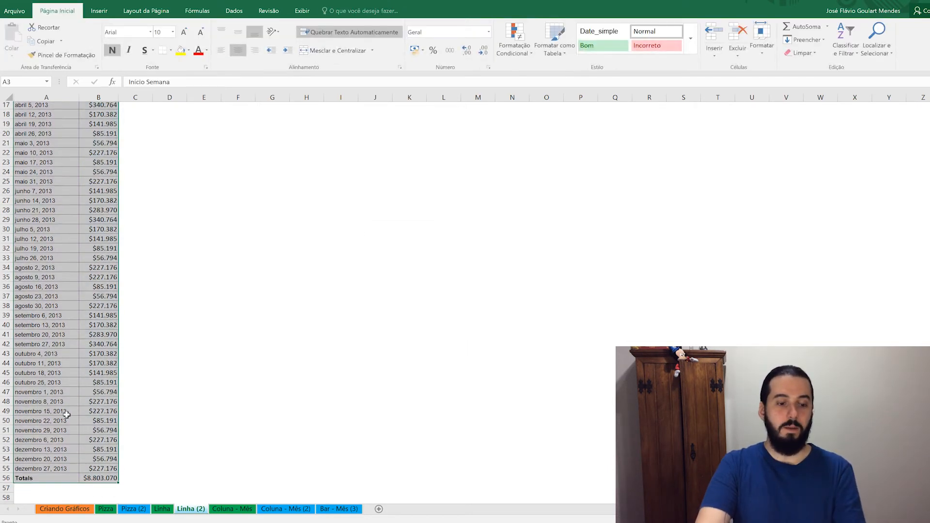
left_click_drag(103, 451, 42, 452)
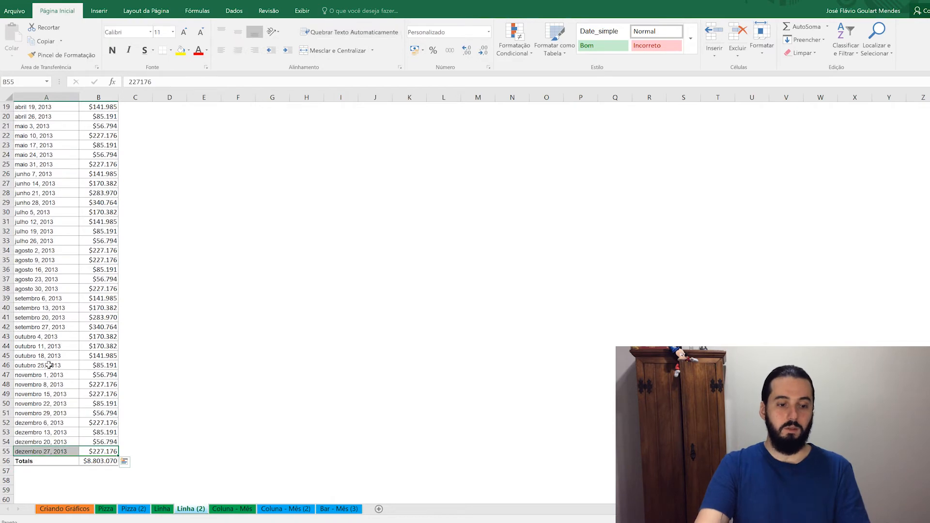
key("ctrl+shift+Up")
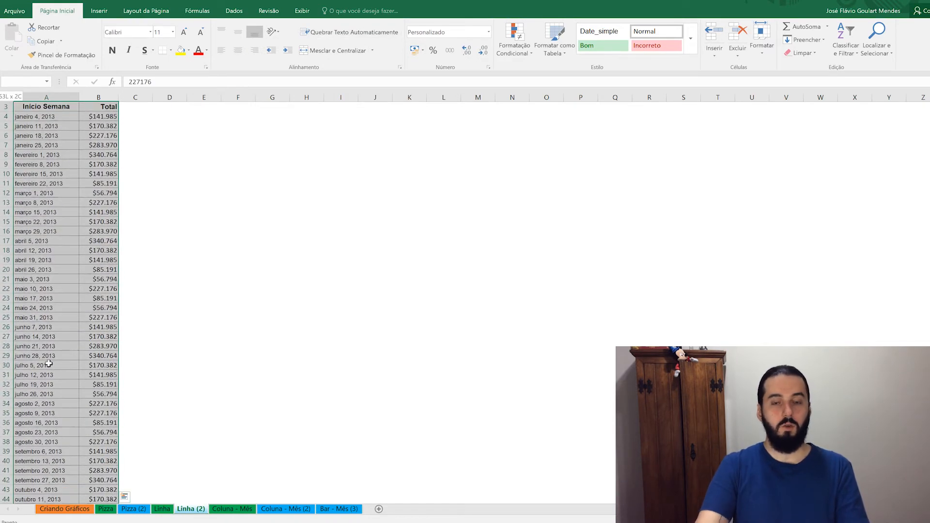
left_click(99, 12)
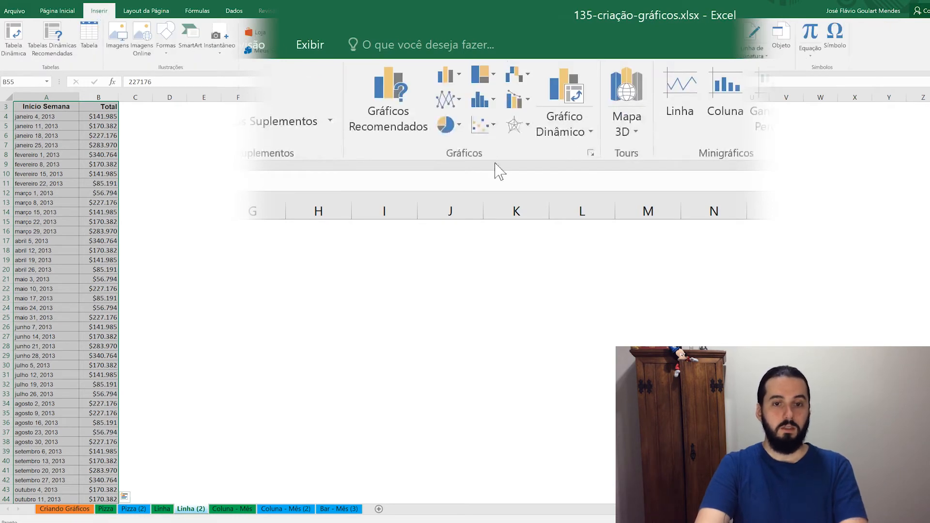
left_click(446, 102)
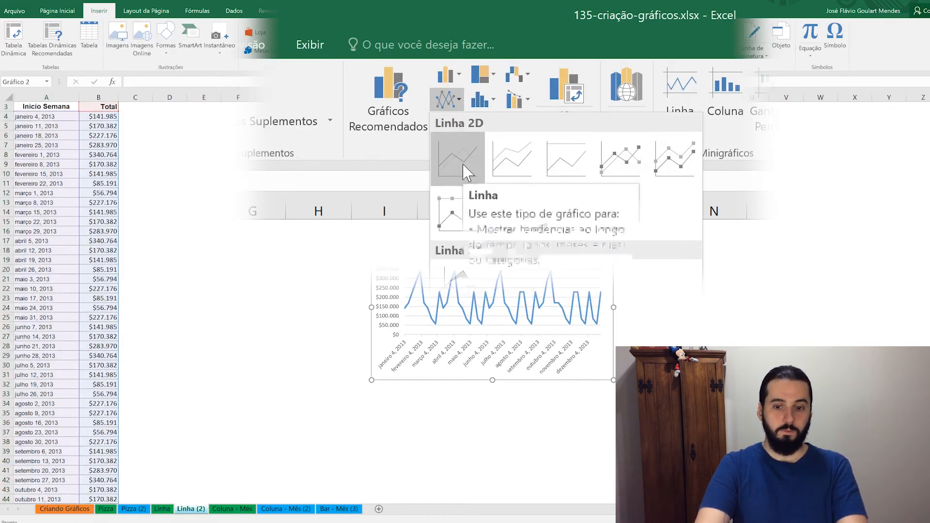
left_click(458, 161)
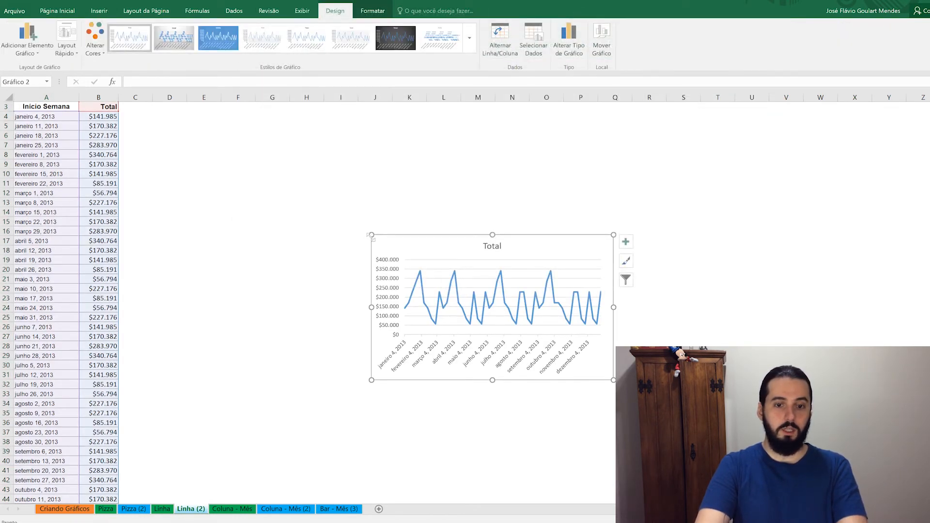
left_click_drag(371, 237, 153, 115)
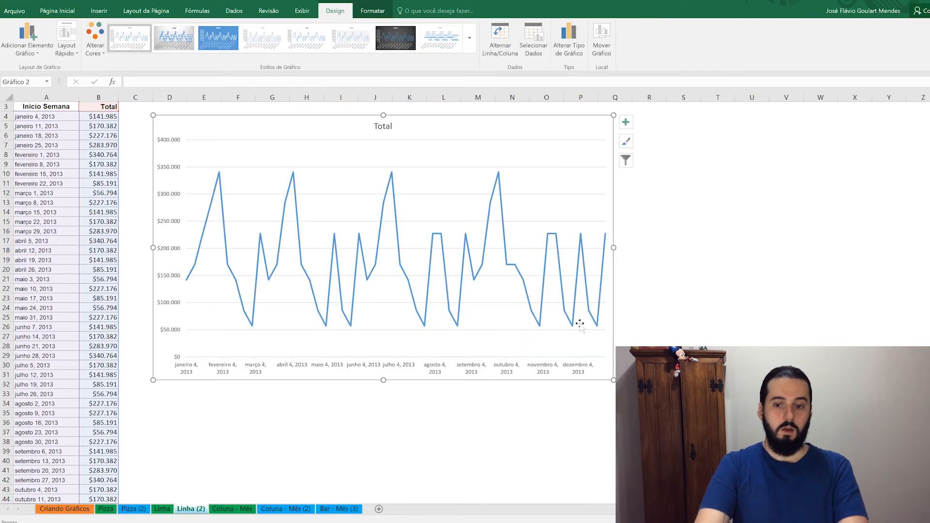
left_click_drag(612, 383, 894, 461)
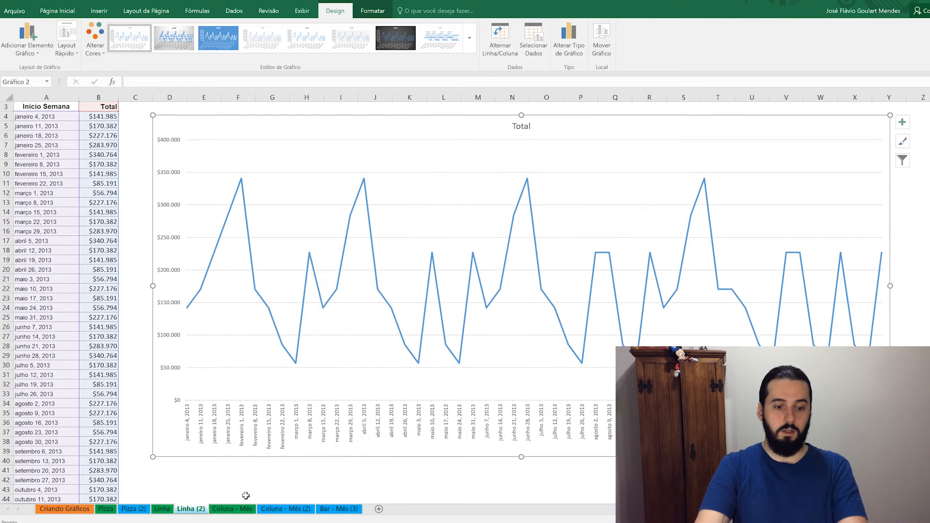
Compare with the Linha sheet, resize and reposition the Total chart, then move to Coluna - Mês.
left_click(162, 509)
left_click(186, 509)
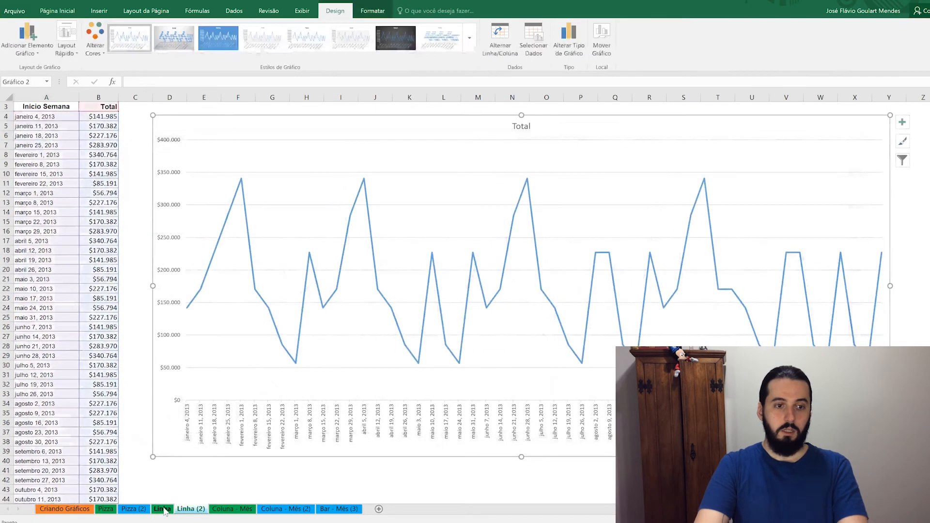
left_click(163, 509)
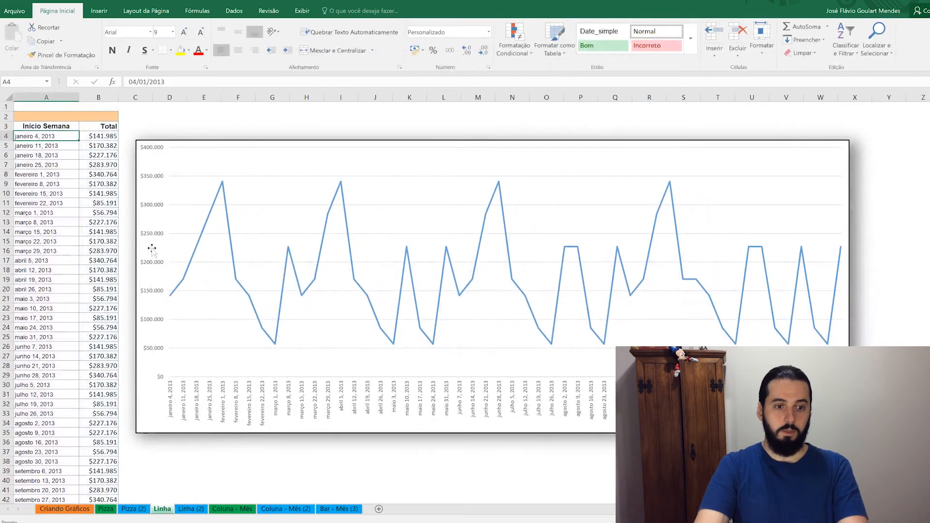
left_click(190, 509)
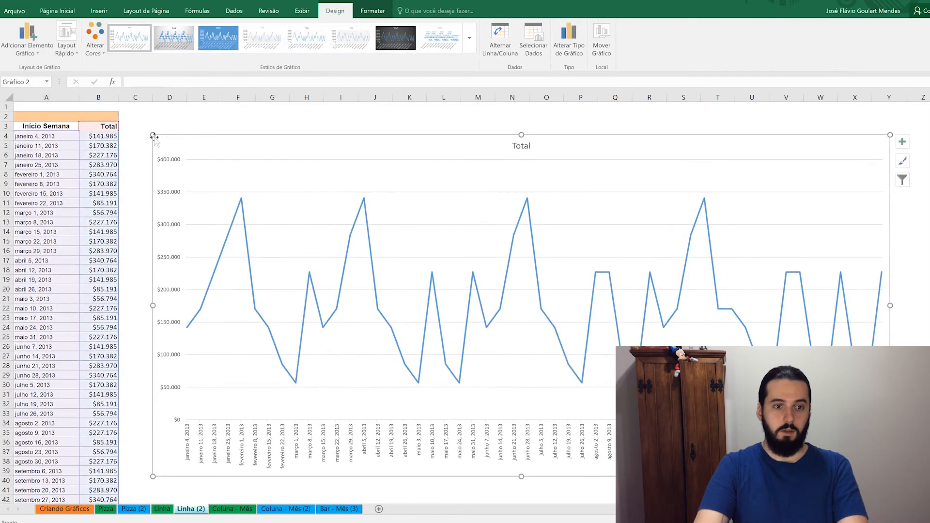
left_click_drag(152, 135, 192, 165)
left_click_drag(252, 172, 196, 140)
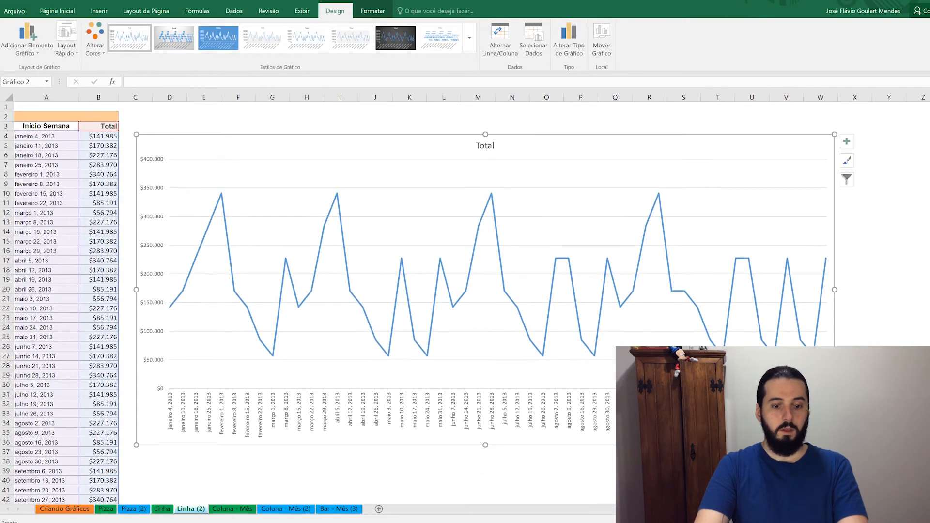
key("ctrl+Page_Down")
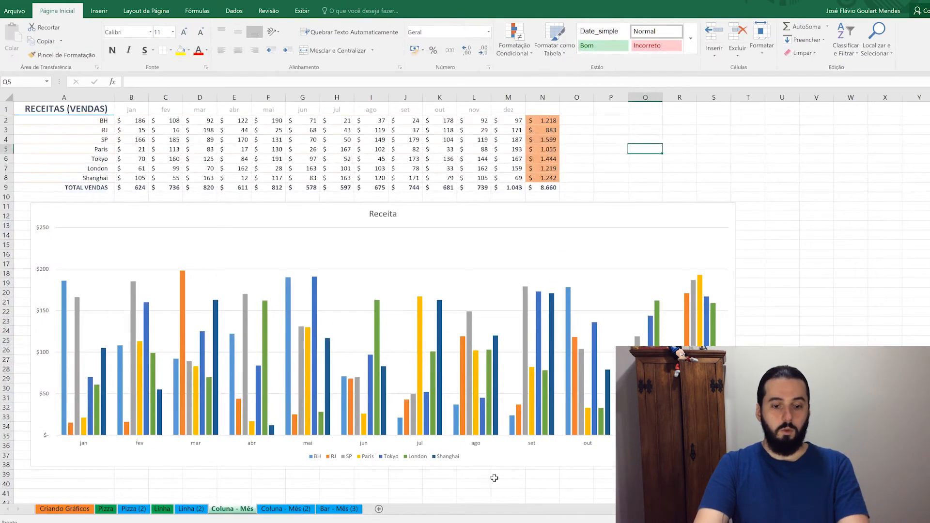
On Coluna - Mês (2), select the revenue table from M8 back to A1.
left_click(281, 509)
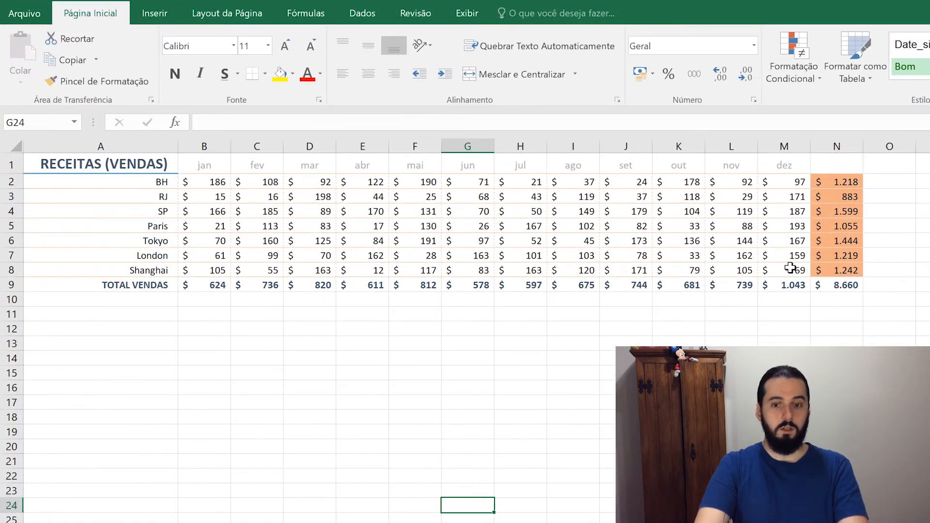
left_click_drag(657, 223, 453, 176)
left_click_drag(549, 212, 209, 197)
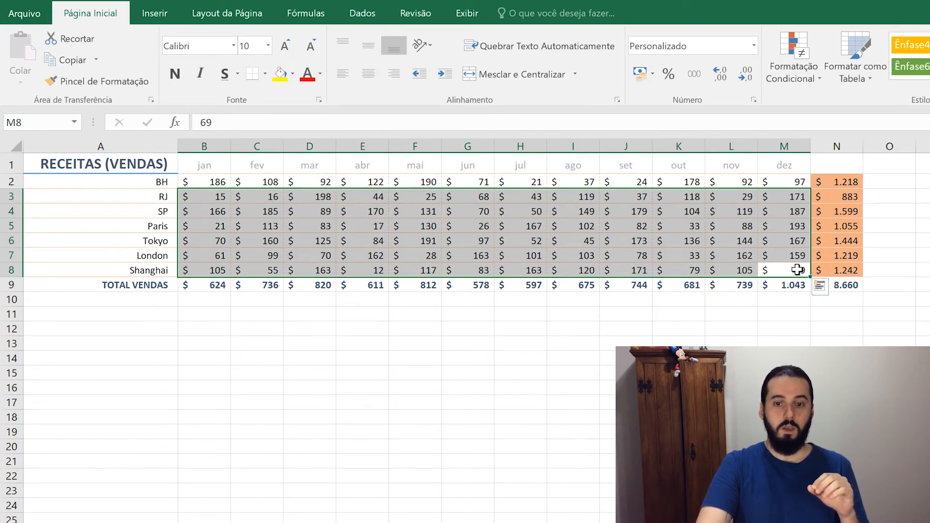
left_click_drag(786, 268, 132, 161)
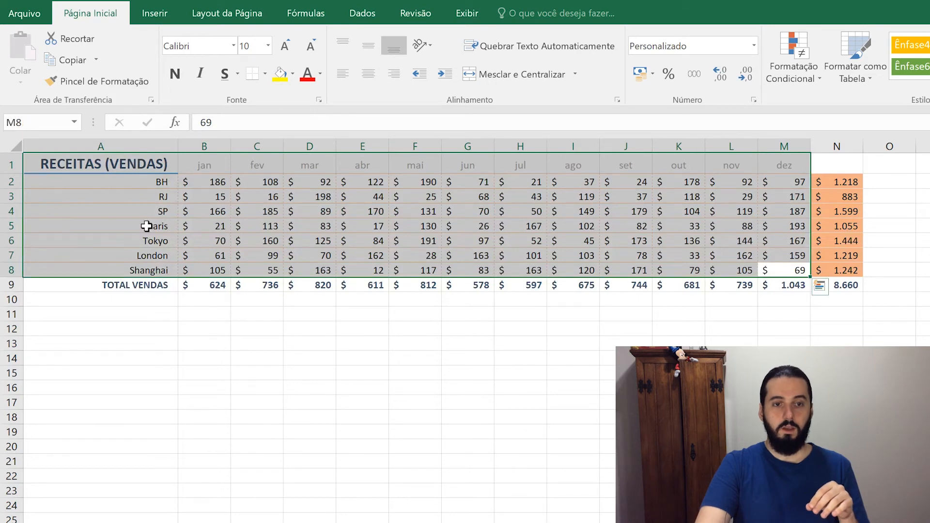
Insert a 2D clustered column chart of the Coluna - Mês (2) revenue table.
left_click(153, 15)
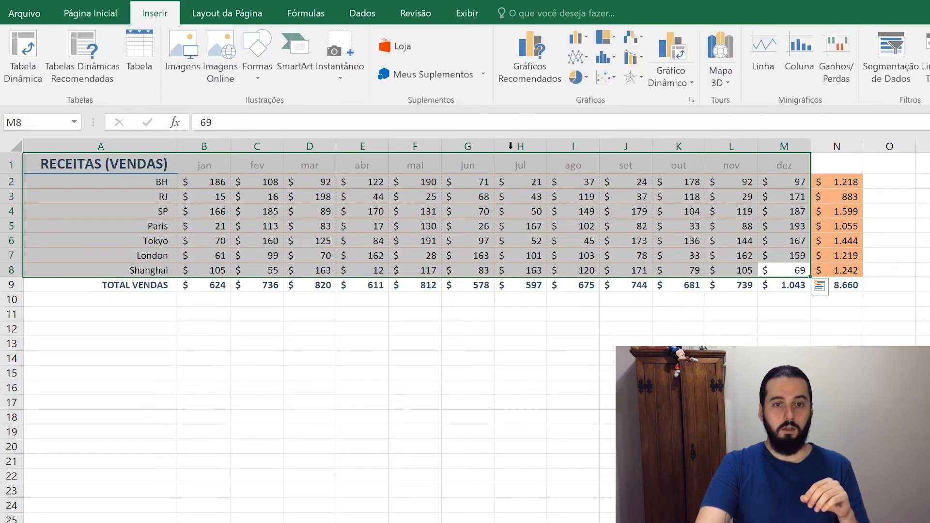
left_click(576, 45)
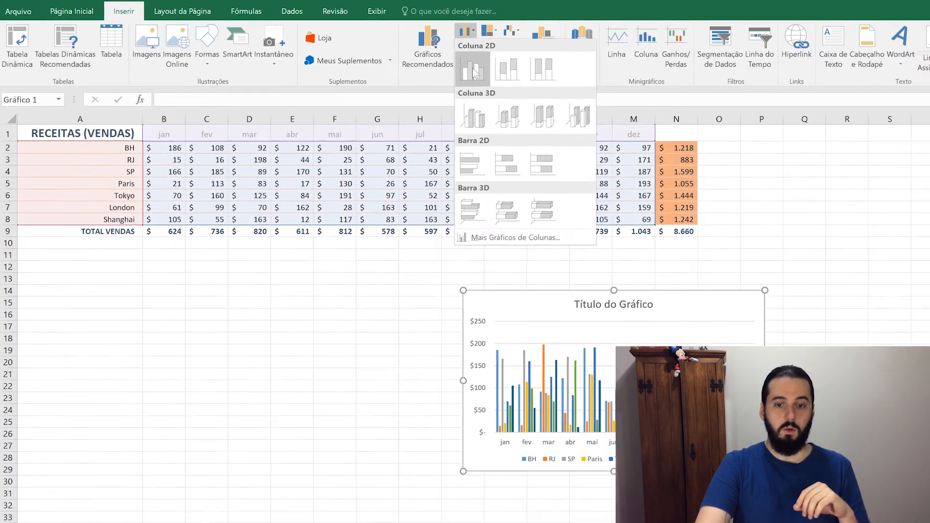
left_click(472, 68)
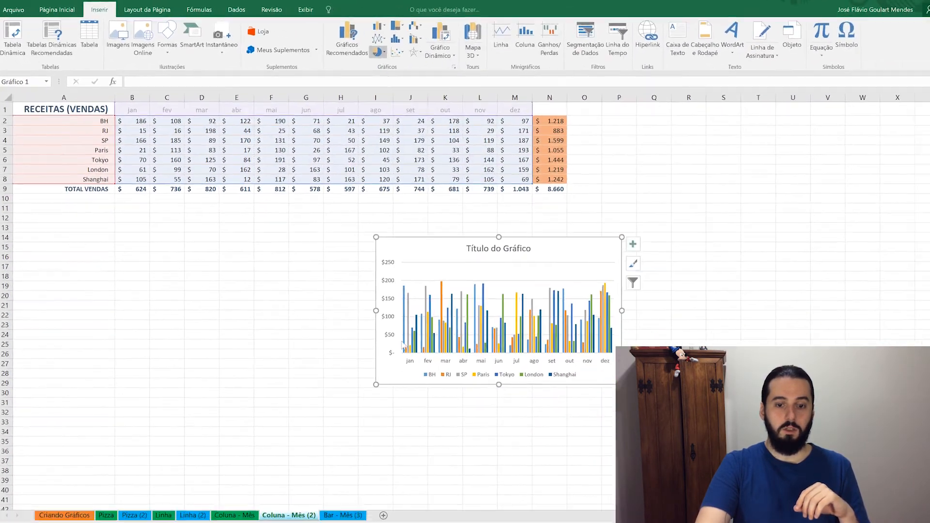
Enlarge the column chart and place it below the table, keeping TOTAL VENDAS visible.
left_click_drag(463, 471, 145, 522)
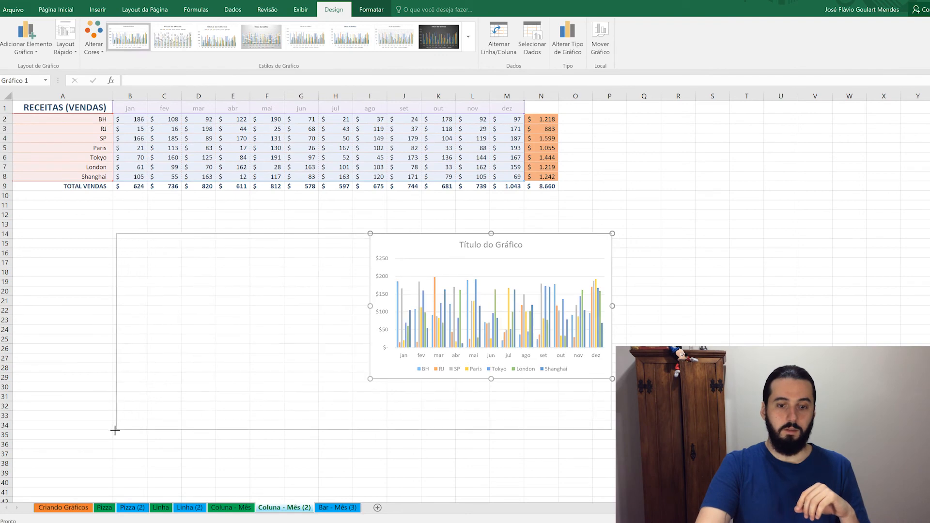
left_click_drag(115, 431, 77, 439)
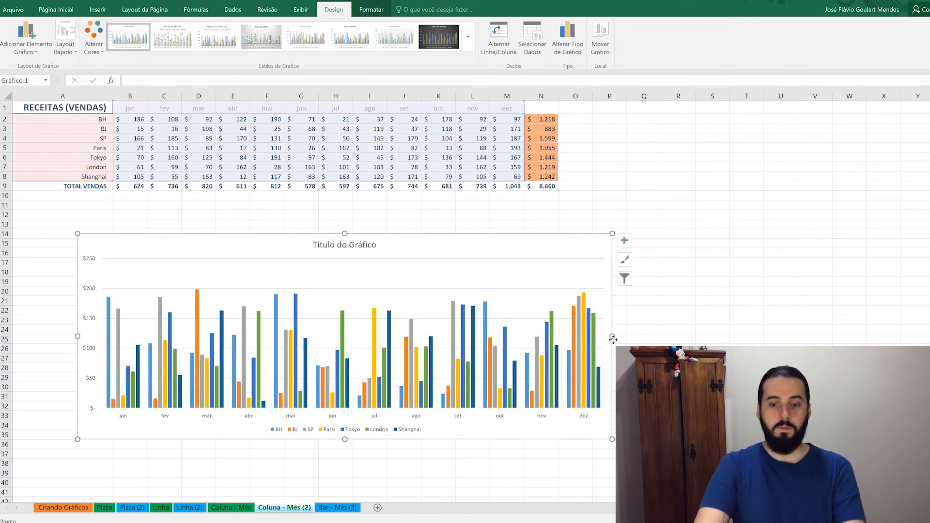
left_click_drag(612, 336, 688, 336)
left_click_drag(451, 247, 460, 198)
left_click_drag(391, 390, 391, 416)
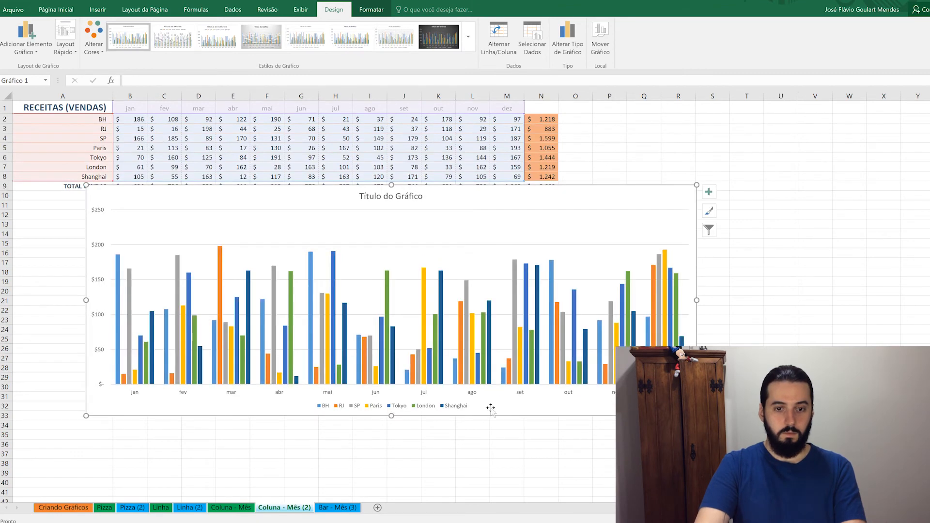
left_click_drag(490, 408, 490, 426)
Compare the new chart's title with the Receita chart on the Coluna - Mês sheet.
left_click(247, 508)
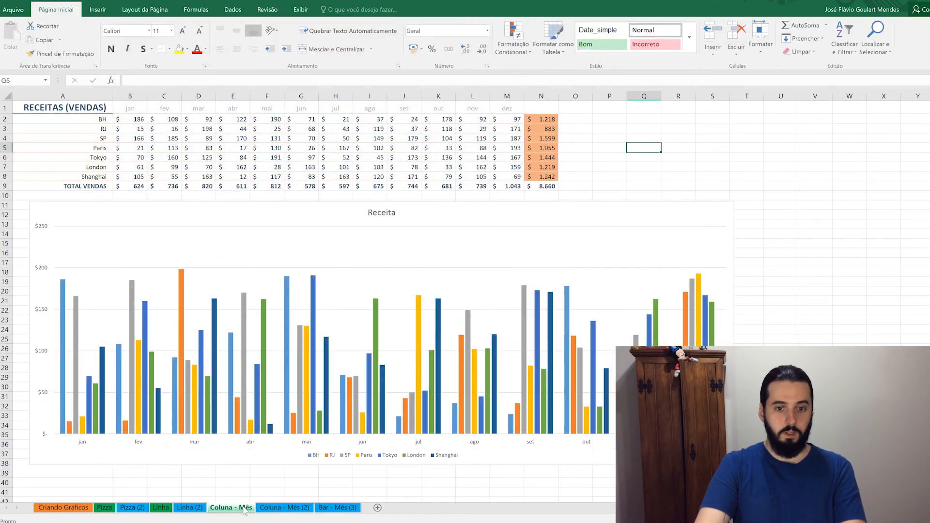
left_click(277, 509)
left_click(396, 212)
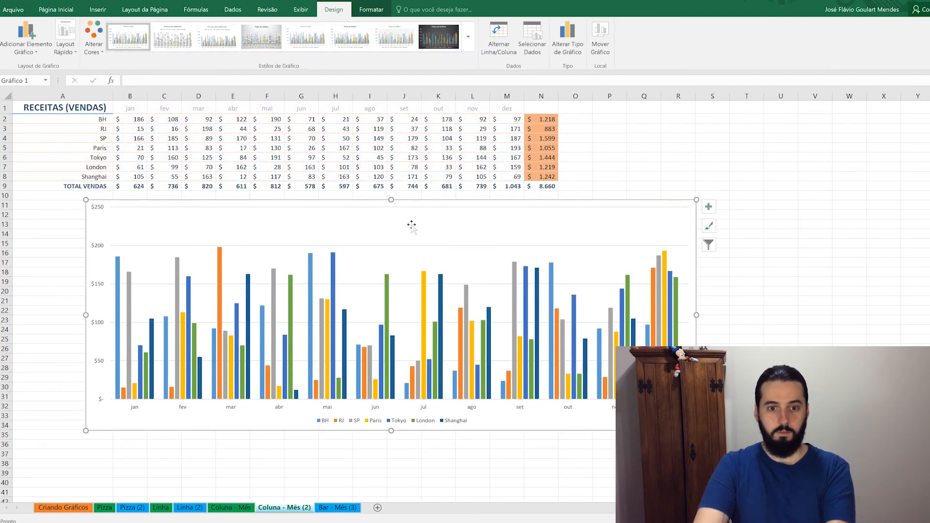
left_click(237, 508)
left_click(289, 509)
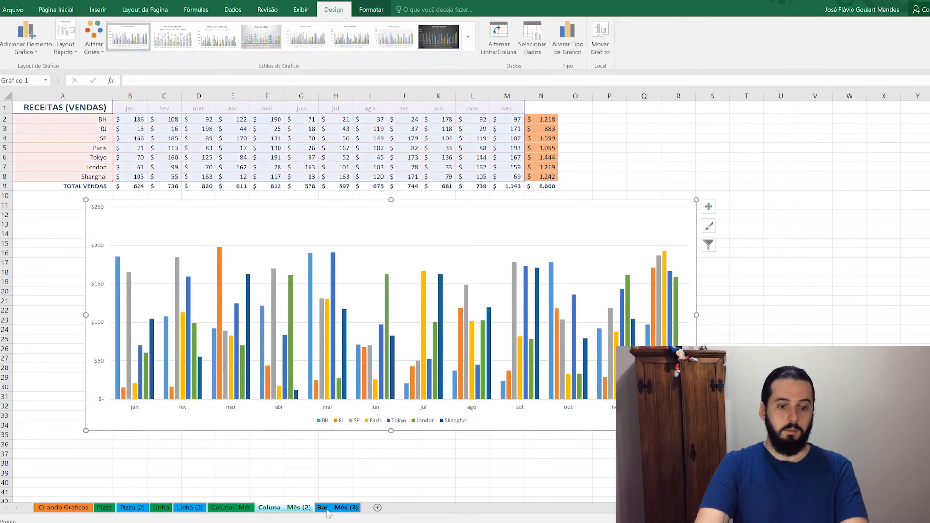
Delete the existing chart on the Bar - Mês (3) sheet.
left_click(233, 509)
left_click(278, 509)
left_click(246, 513)
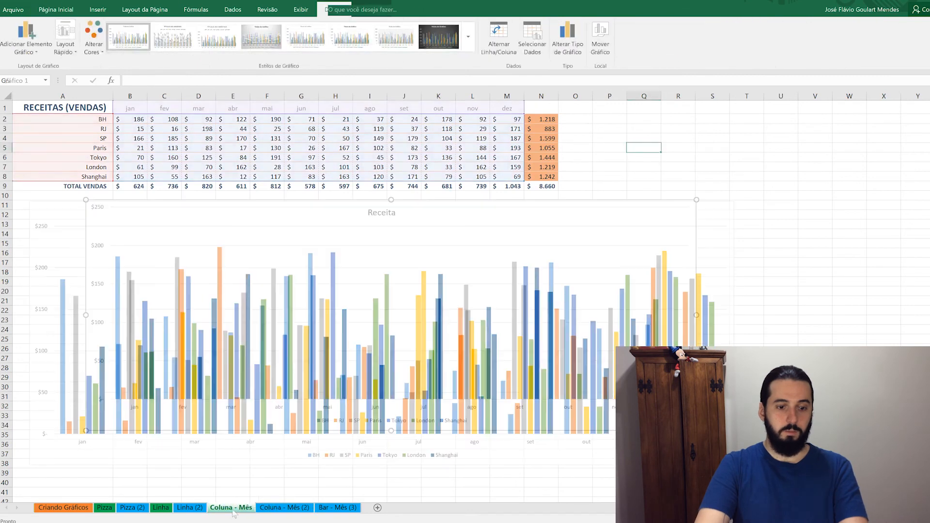
left_click(342, 509)
key("Delete")
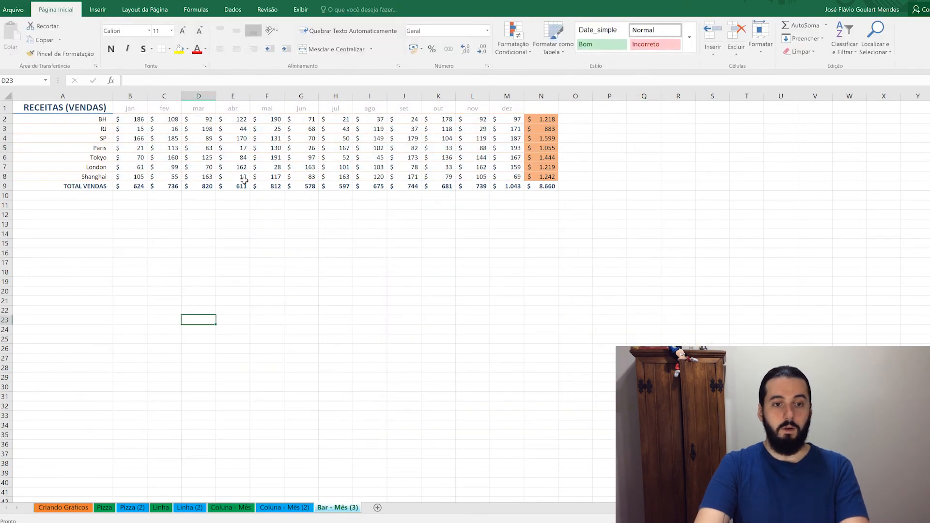
Insert a 2D clustered bar chart of the A1:M8 revenue table on Bar - Mês (3).
left_click_drag(511, 179, 84, 109)
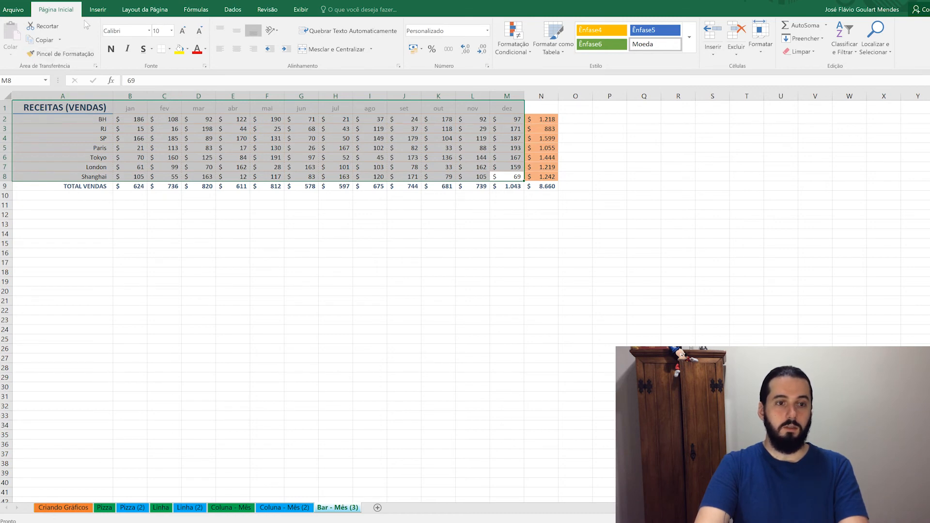
left_click(98, 10)
left_click(374, 26)
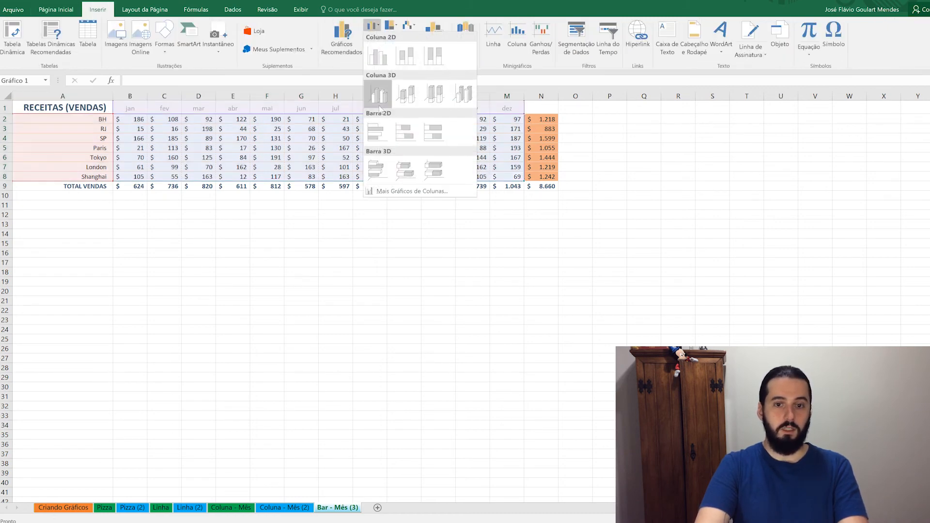
left_click(377, 131)
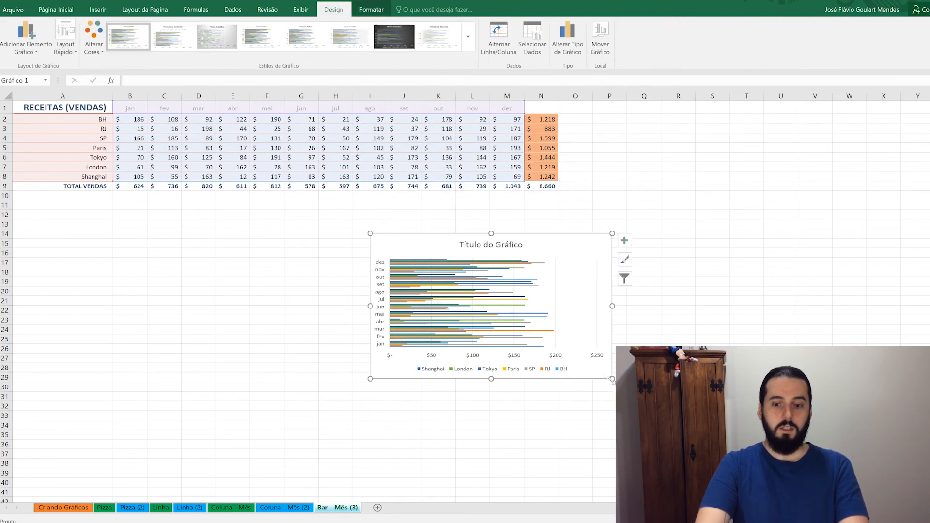
Enlarge the bar chart under the table and remove its chart title.
left_click_drag(613, 379, 904, 455)
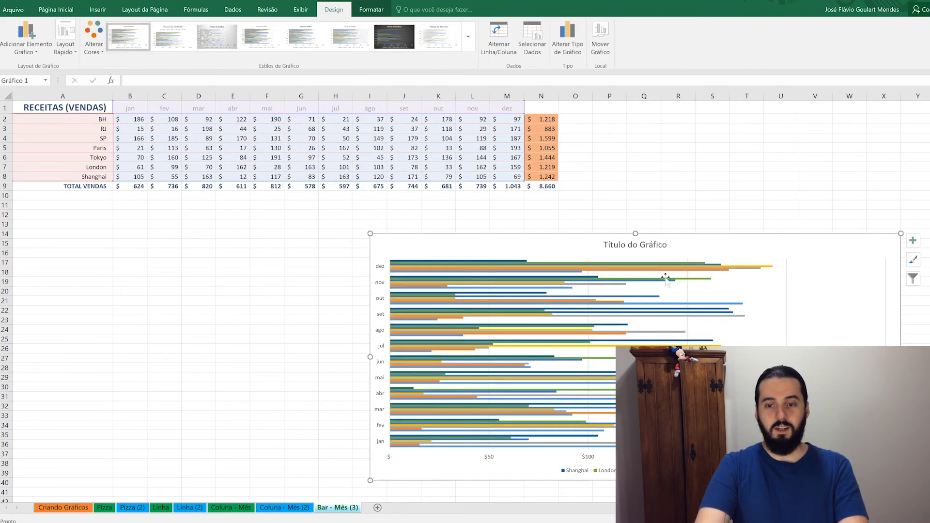
left_click_drag(713, 242, 480, 206)
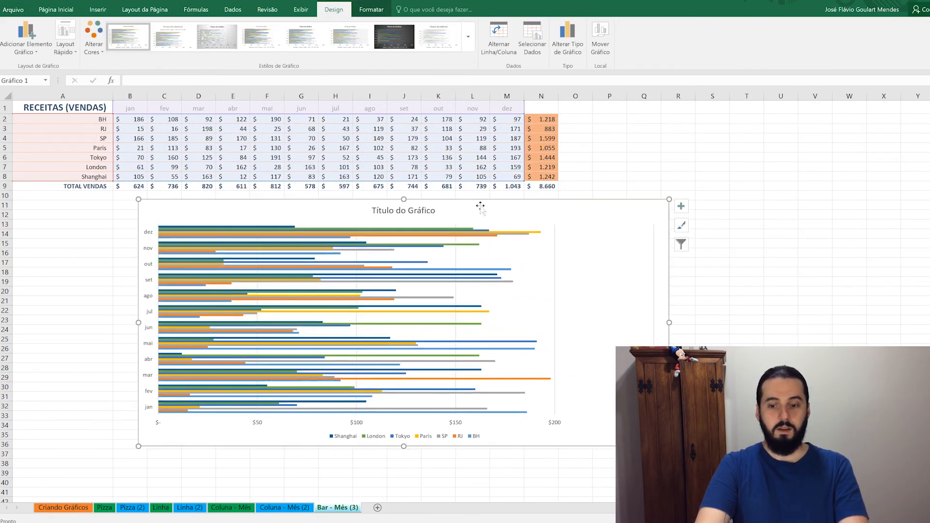
left_click_drag(669, 446, 711, 465)
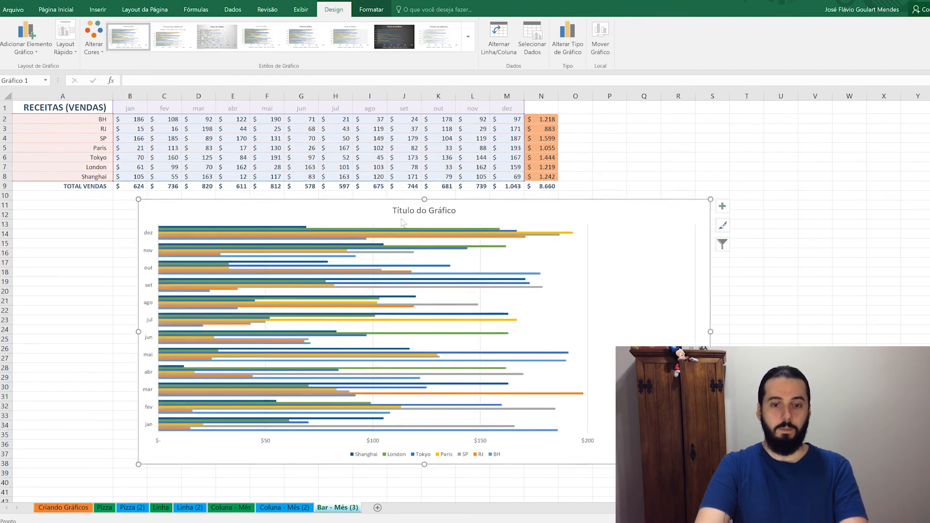
left_click(407, 211)
key("Delete")
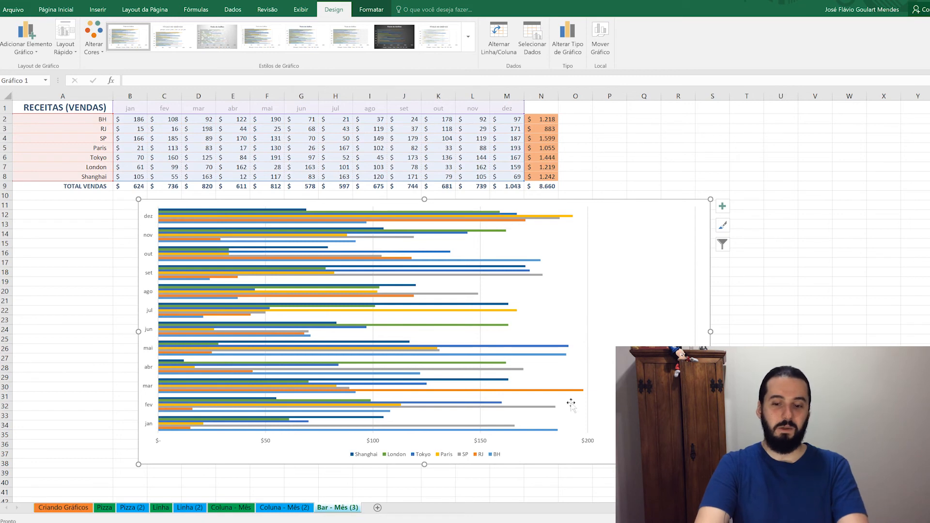
left_click(306, 508)
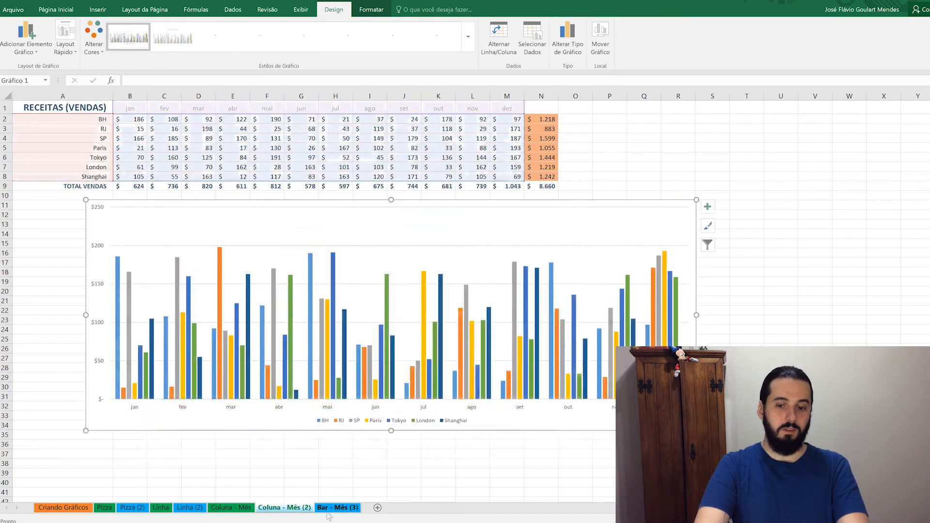
left_click(335, 509)
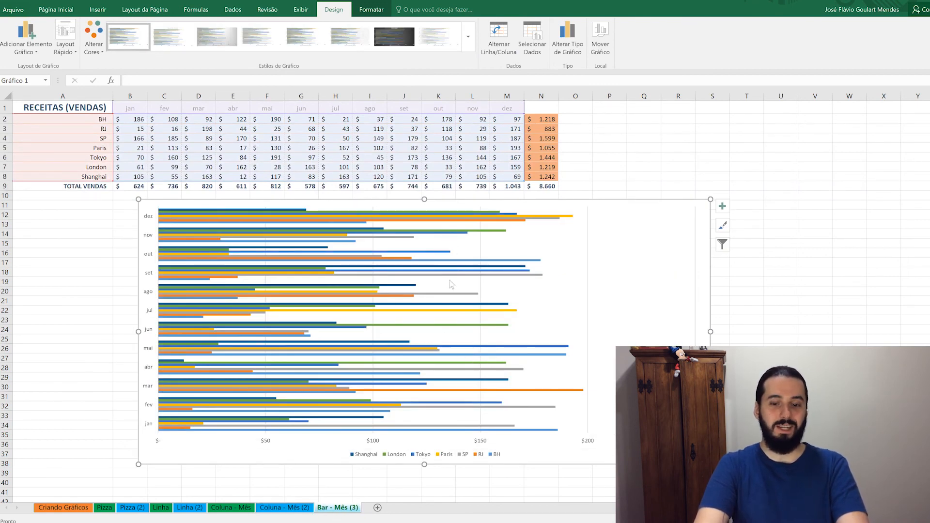
left_click(275, 504)
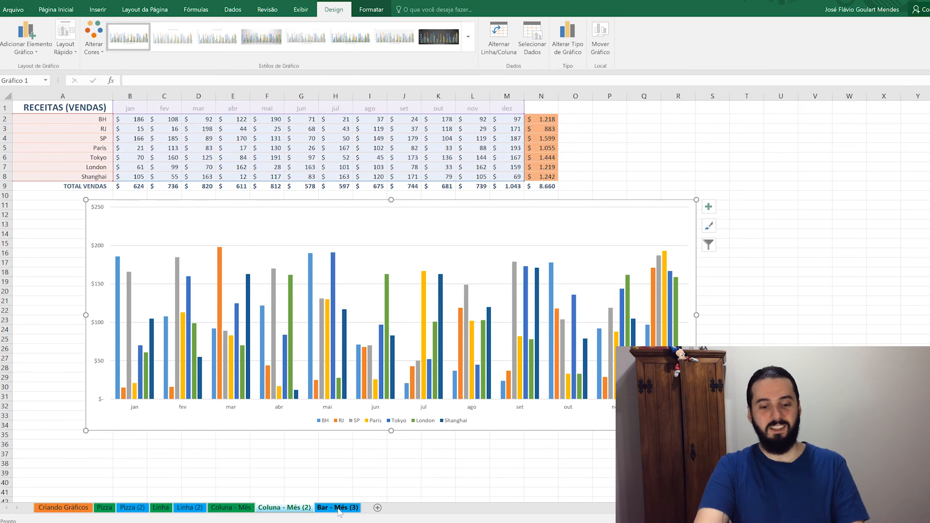
left_click(339, 508)
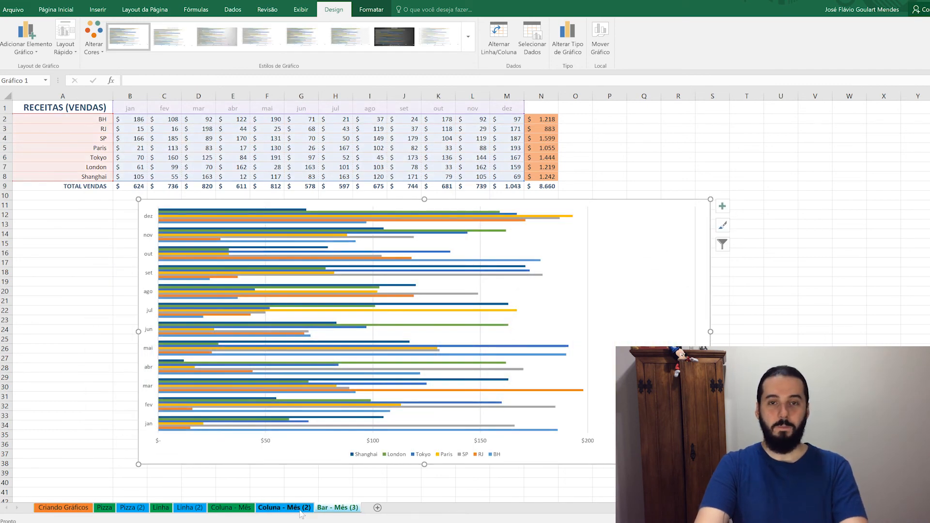